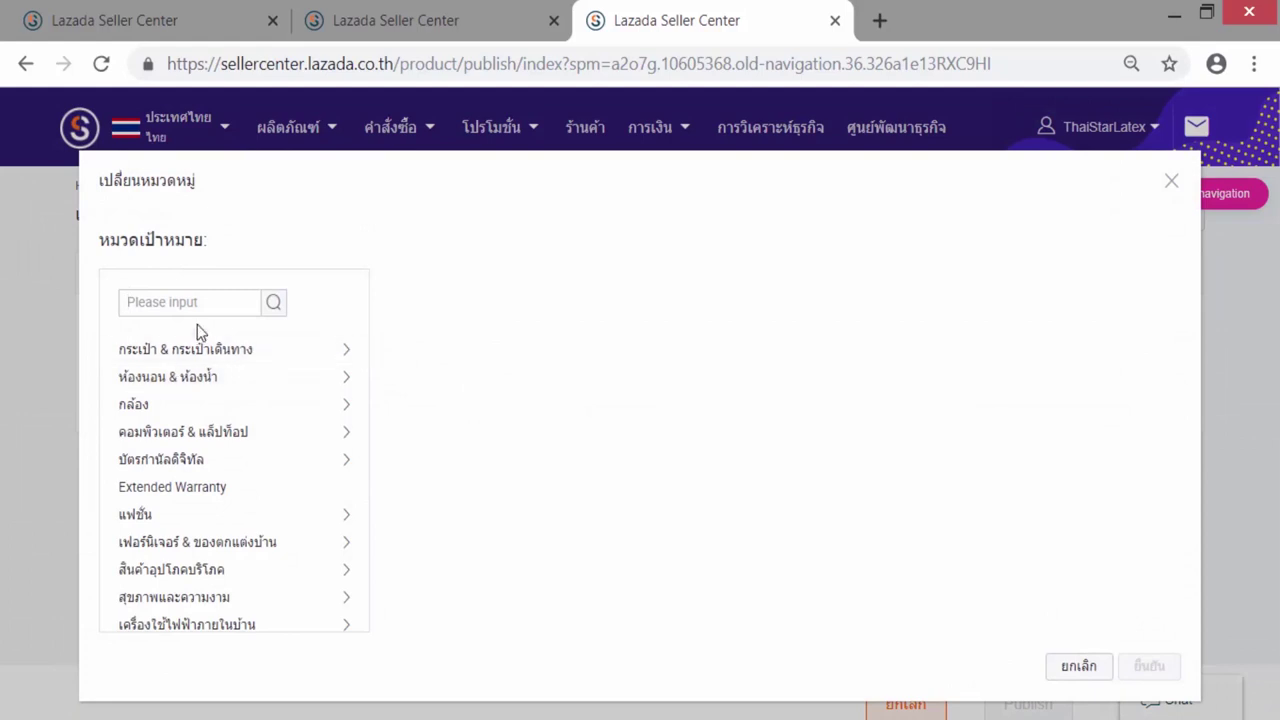
Step: Set the product category to ห้องนอน & ห้องน้ำ > ห้องนอน > หมอนและหมอนข้าง and confirm it
{"action": "left_click", "coordinate": [157, 377]}
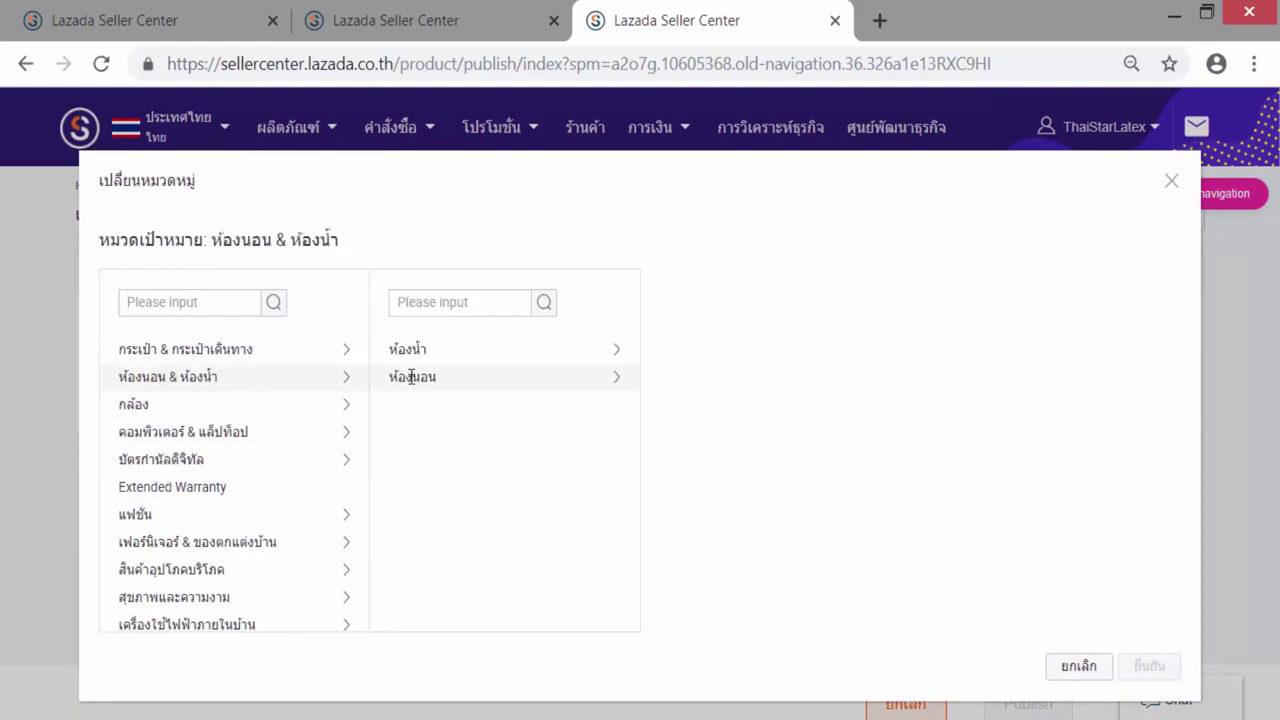
{"action": "left_click", "coordinate": [395, 378]}
{"action": "scroll", "coordinate": [697, 595], "scroll_direction": "down", "scroll_amount": 1}
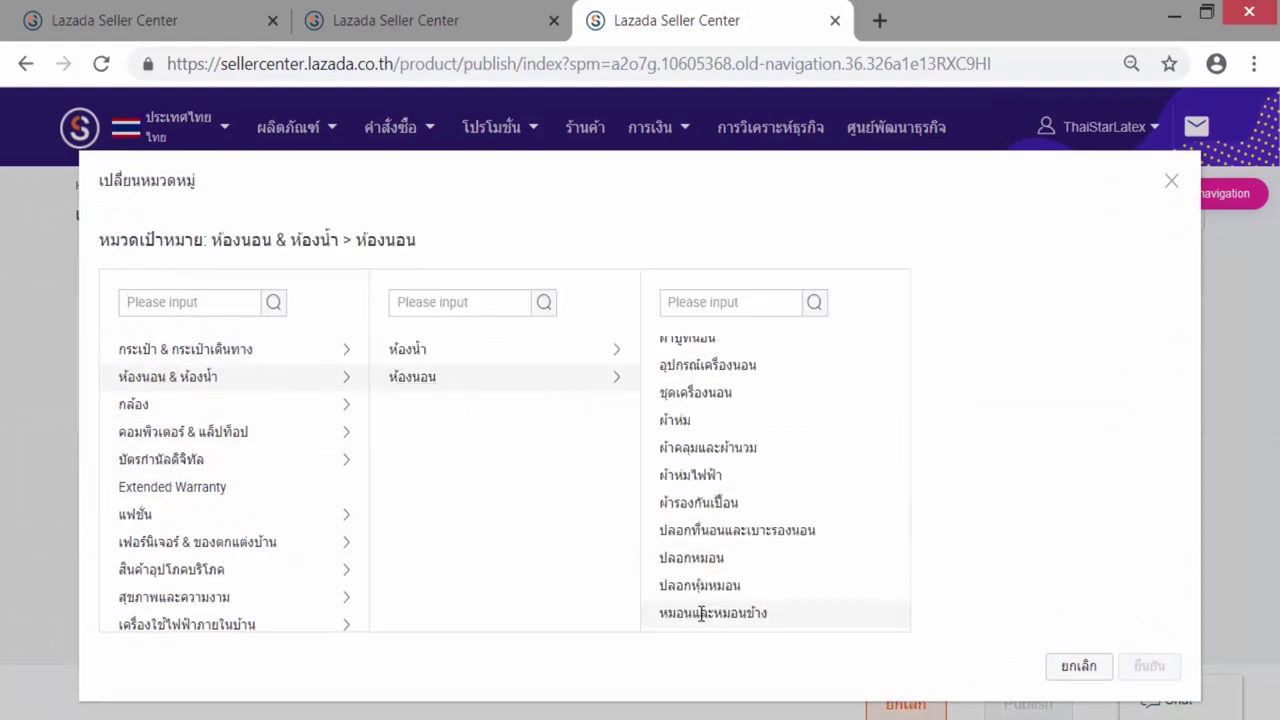
{"action": "left_click", "coordinate": [705, 612]}
{"action": "left_click", "coordinate": [1147, 666]}
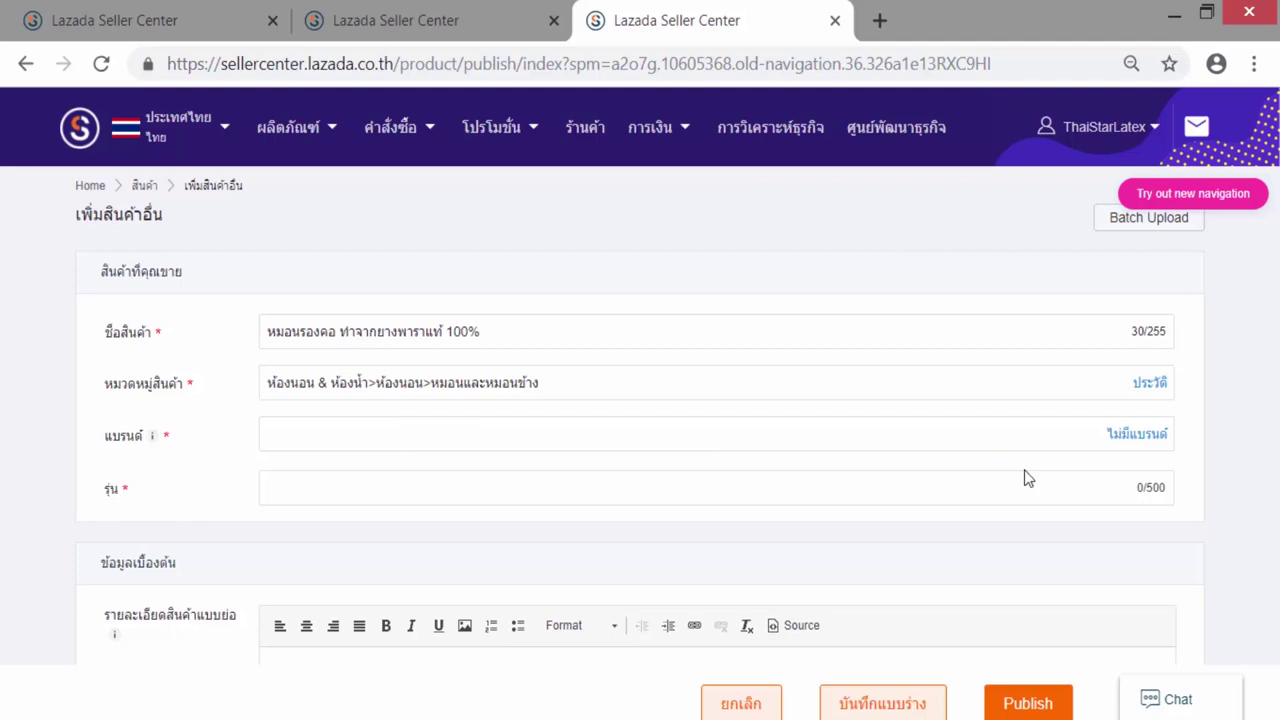
Step: Set the brand to No Brand and enter "หมอนรองคอ แบบพิมพ์" as the model
{"action": "left_click", "coordinate": [1144, 438]}
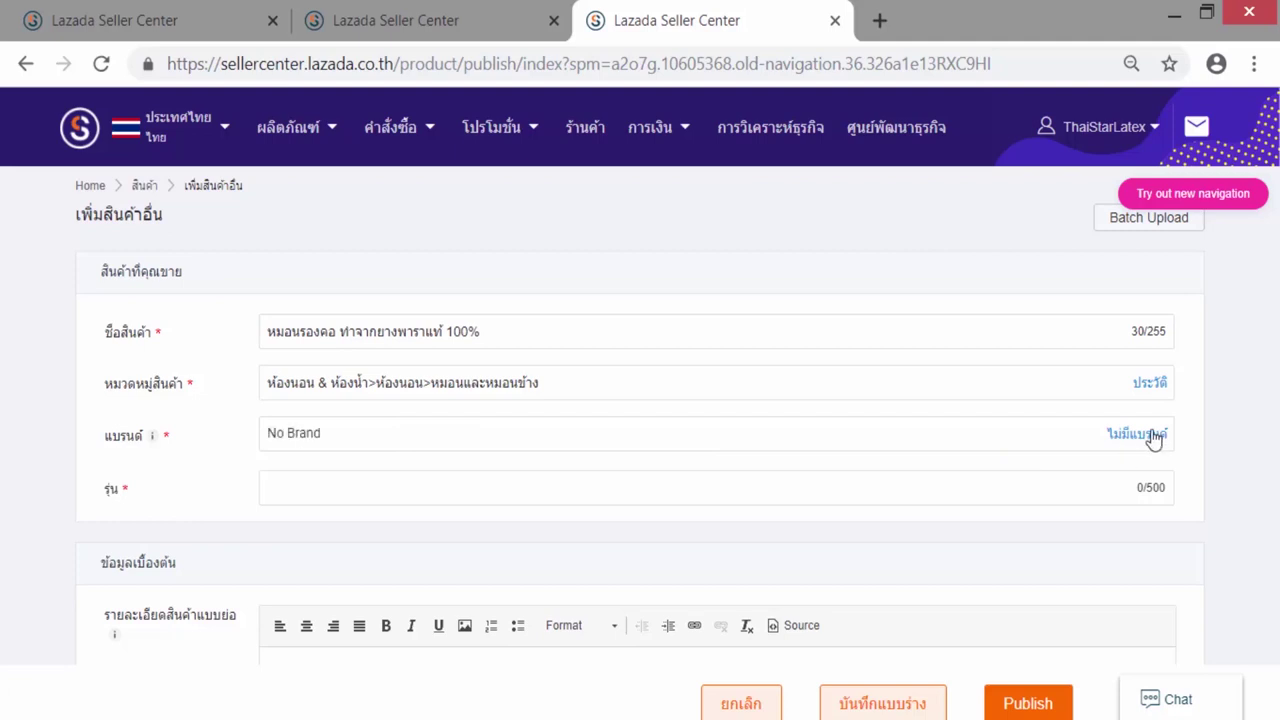
{"action": "left_click", "coordinate": [373, 486]}
{"action": "type", "text": "ร"}
{"action": "key", "text": "BackSpace"}
{"action": "type", "text": "หมอนรองคอ รูป"}
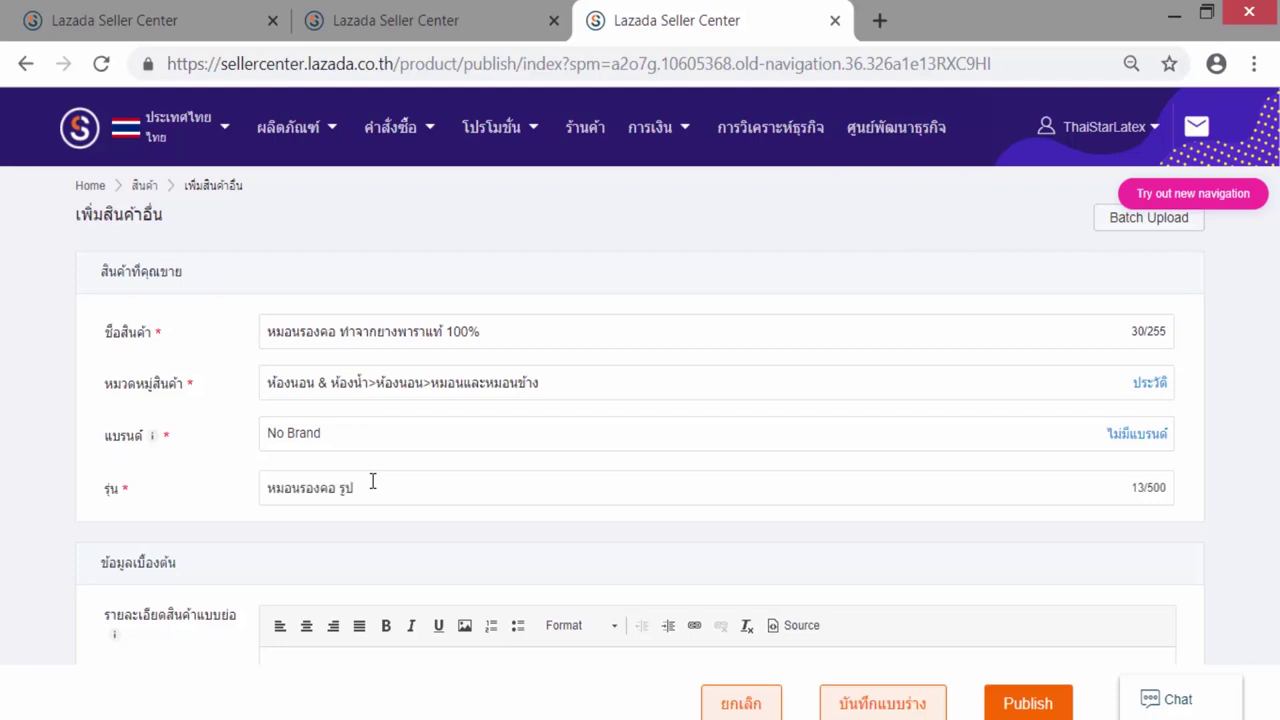
{"action": "key", "text": "BackSpace"}
{"action": "key", "text": "BackSpace"}
{"action": "key", "text": "BackSpace"}
{"action": "type", "text": "แบบพิมพ์"}
Step: Paste the copied list of pillow features into the short product description
{"action": "scroll", "coordinate": [192, 554], "scroll_direction": "down", "scroll_amount": 3}
{"action": "left_click", "coordinate": [319, 438]}
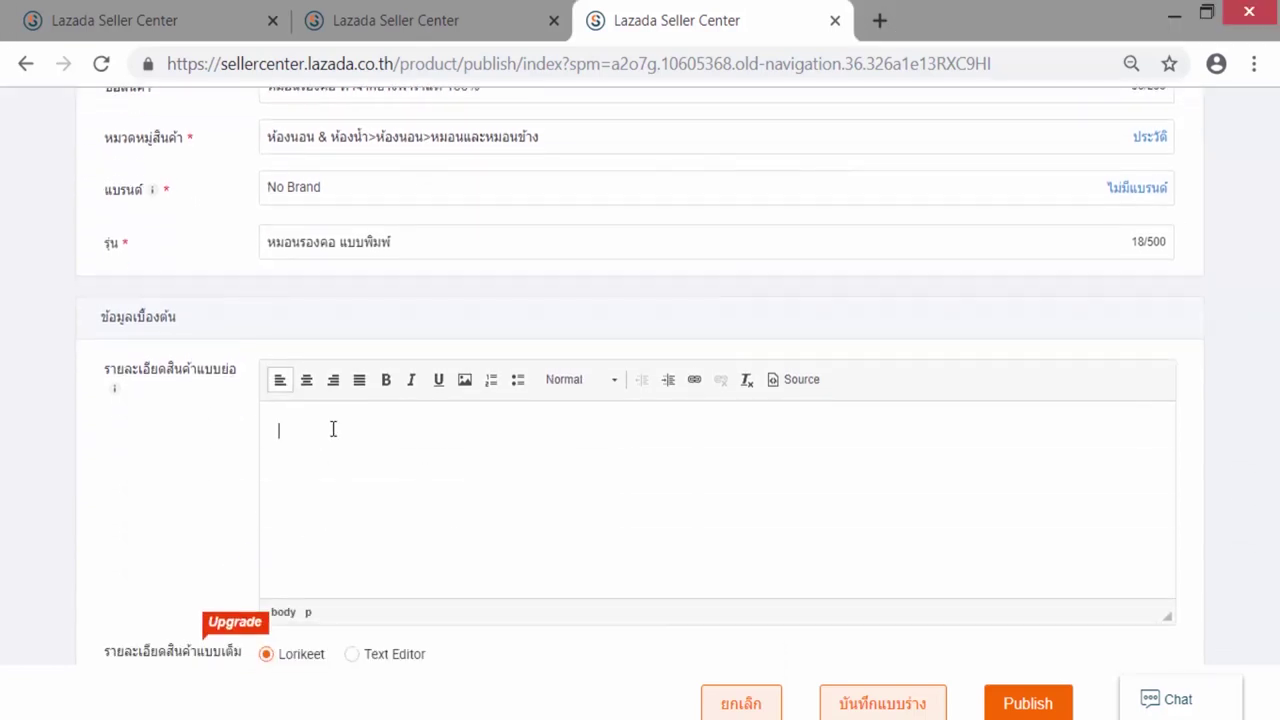
{"action": "key", "text": "ctrl+v"}
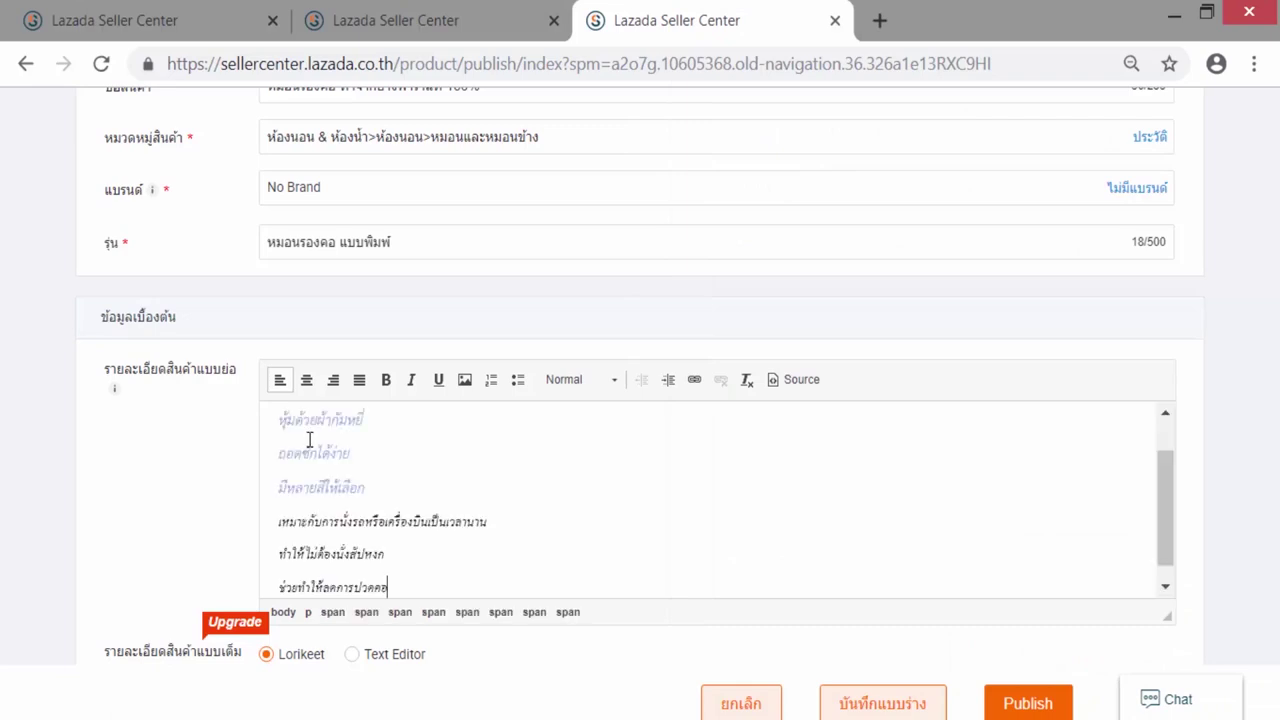
{"action": "scroll", "coordinate": [314, 453], "scroll_direction": "up", "scroll_amount": 2}
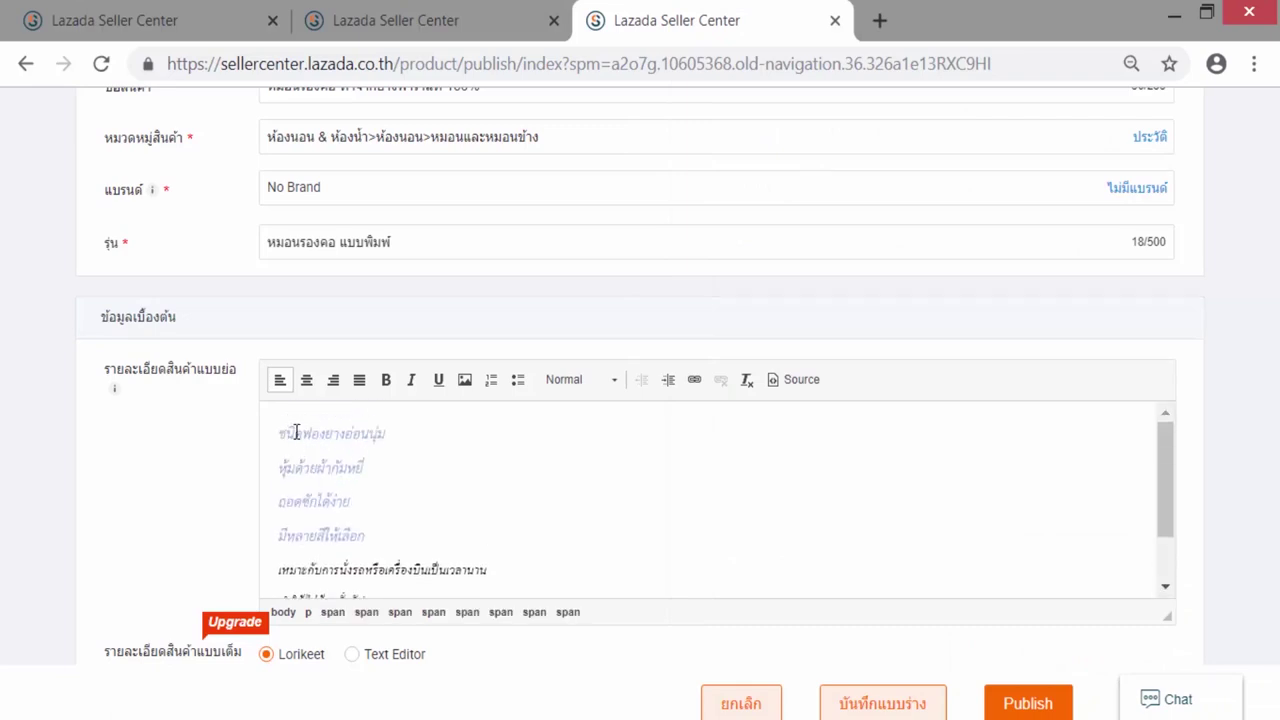
Step: Turn the first four lines of the short description, from ชนิดฟองยางอ่อนนุ่ม to มีหลายสีให้เลือก, into bullet points
{"action": "left_click", "coordinate": [274, 433]}
{"action": "left_click", "coordinate": [518, 382]}
{"action": "left_click", "coordinate": [279, 472]}
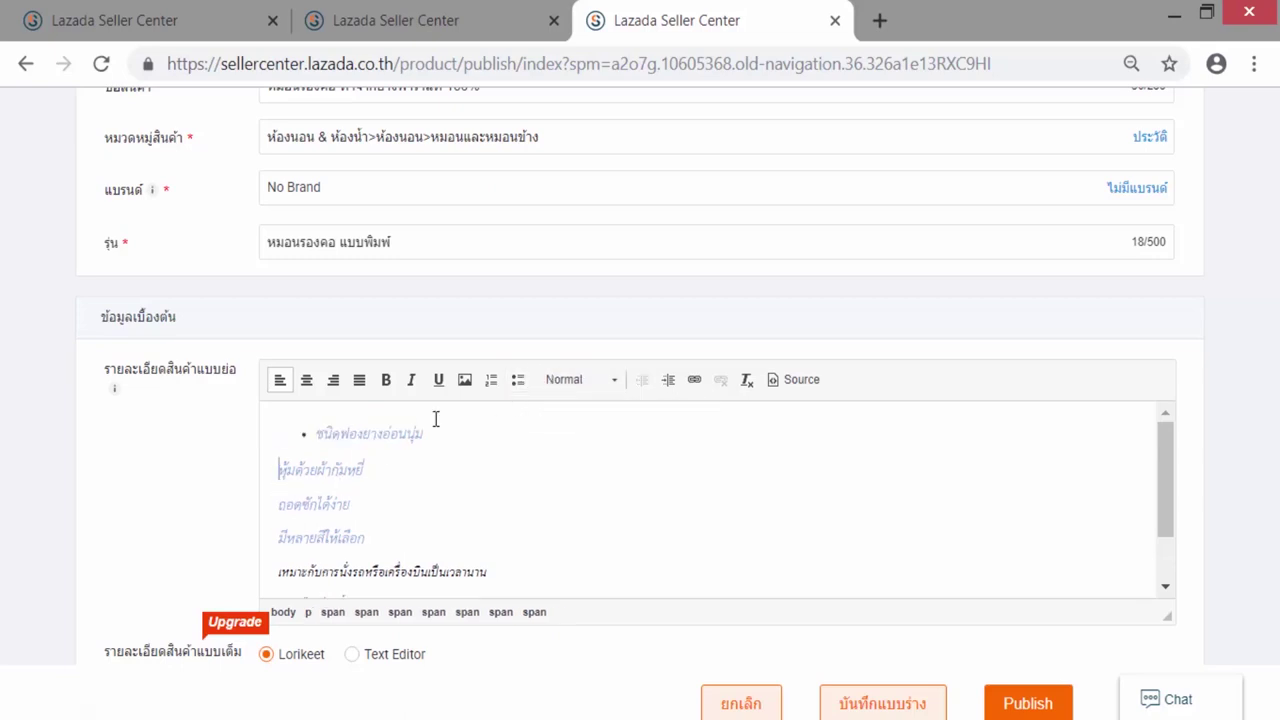
{"action": "left_click", "coordinate": [518, 380]}
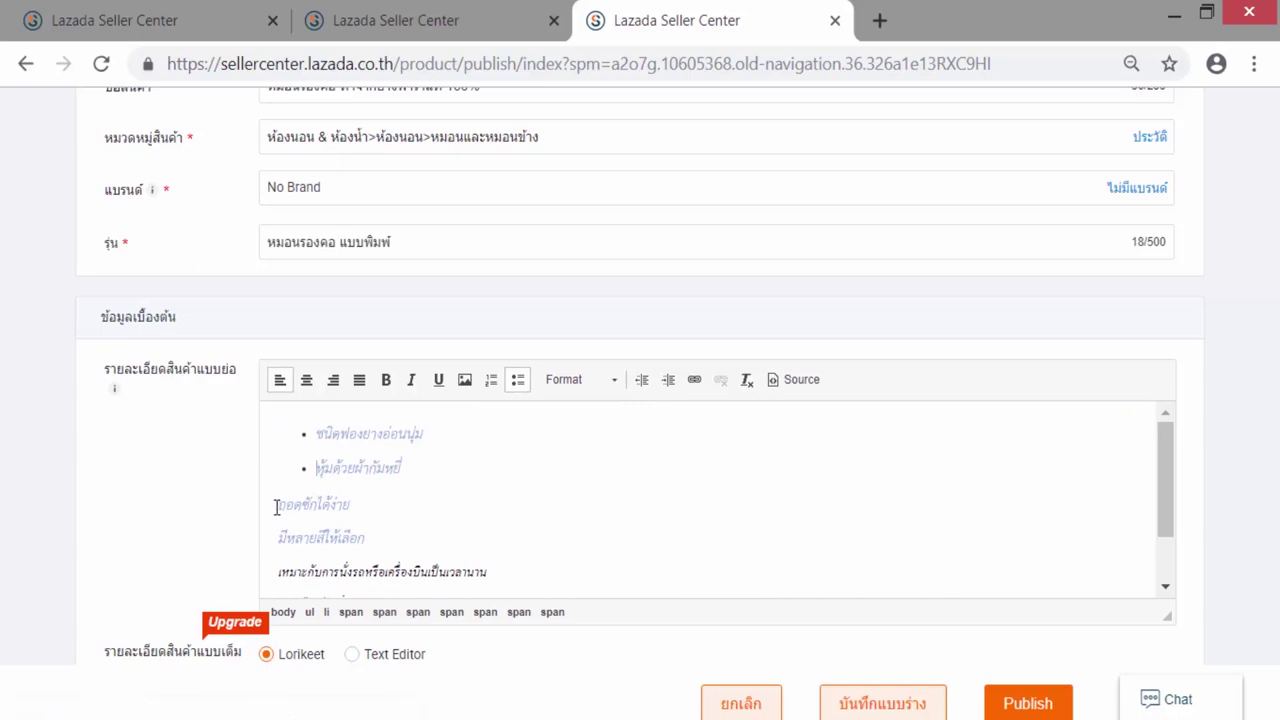
{"action": "left_click", "coordinate": [277, 505]}
{"action": "left_click", "coordinate": [518, 380]}
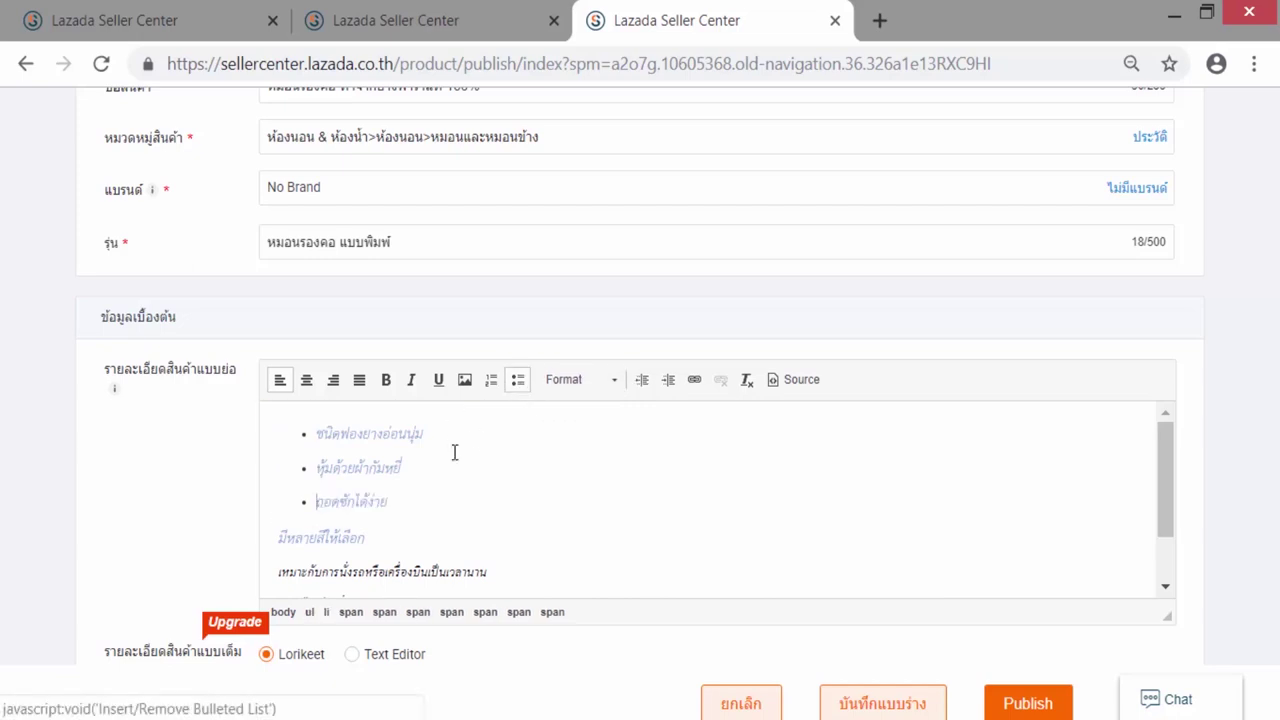
{"action": "left_click", "coordinate": [279, 539]}
{"action": "left_click", "coordinate": [518, 380]}
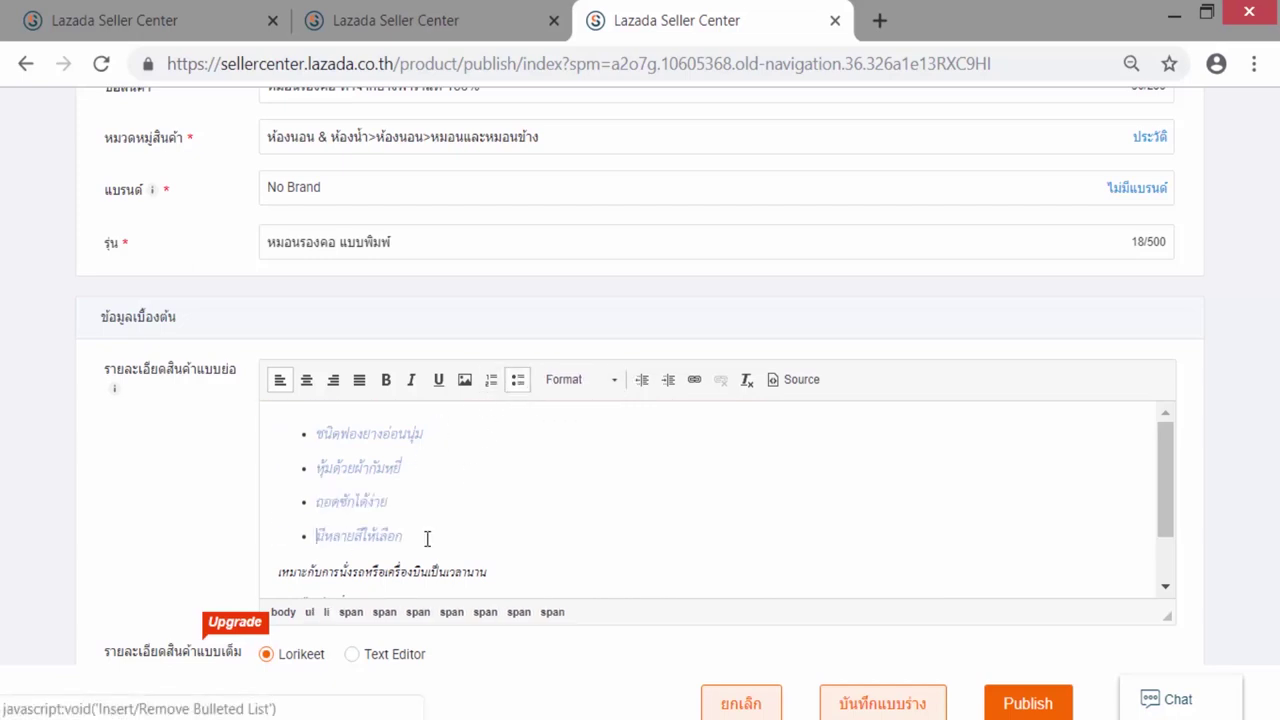
Step: Make the last three lines of the short description, starting with the one about car and plane travel, bulleted as well
{"action": "scroll", "coordinate": [427, 539], "scroll_direction": "down", "scroll_amount": 1}
{"action": "left_click", "coordinate": [278, 502]}
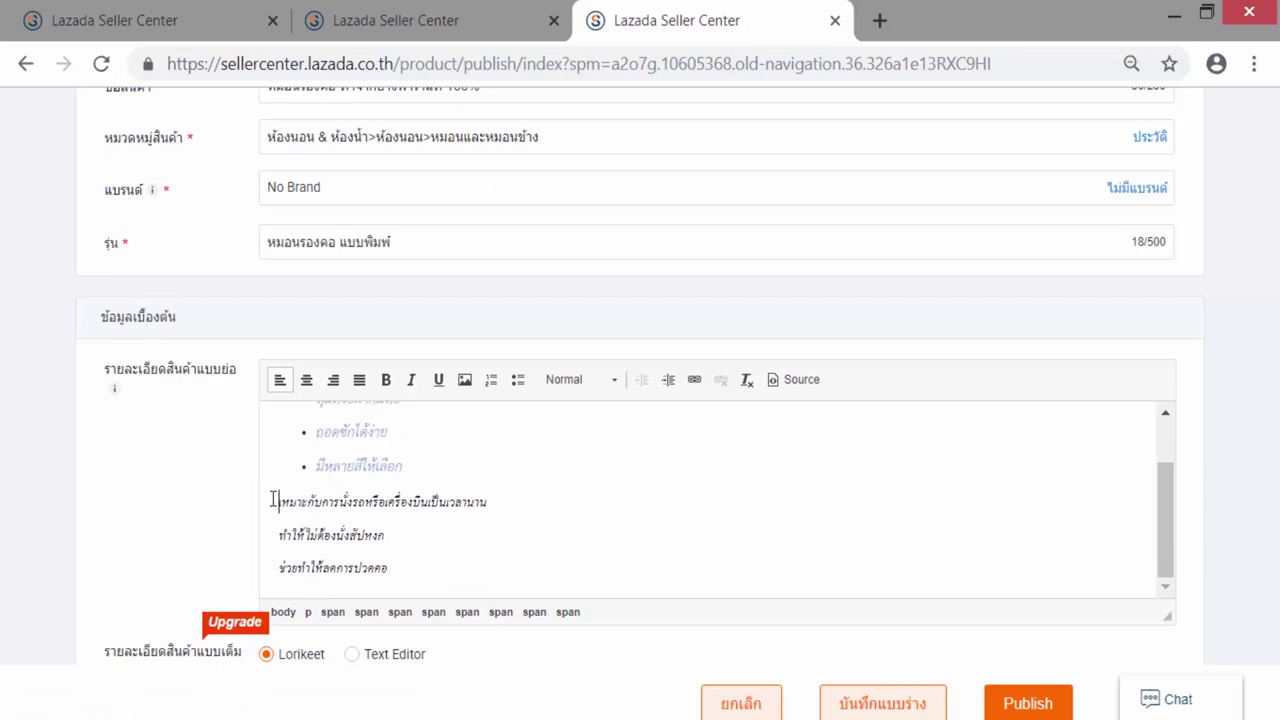
{"action": "left_click", "coordinate": [518, 381]}
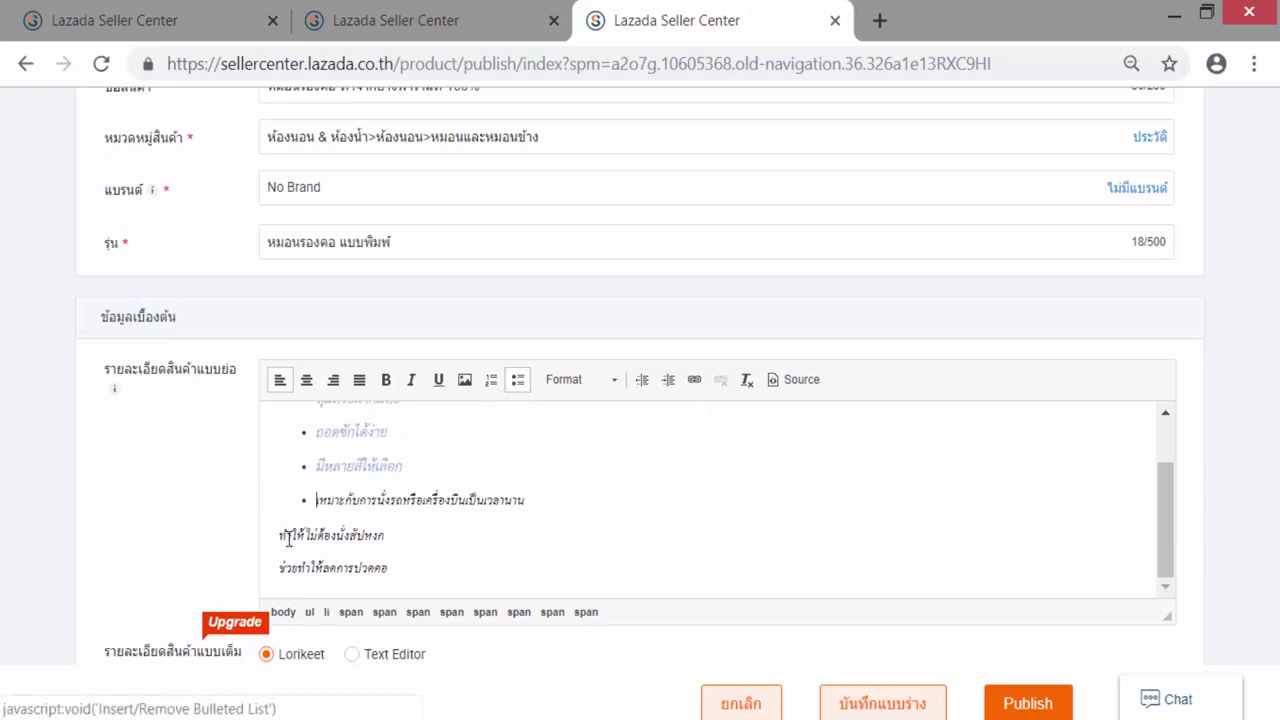
{"action": "left_click", "coordinate": [518, 381]}
{"action": "left_click", "coordinate": [277, 569]}
{"action": "left_click", "coordinate": [518, 381]}
{"action": "scroll", "coordinate": [394, 514], "scroll_direction": "down", "scroll_amount": 2}
{"action": "scroll", "coordinate": [309, 561], "scroll_direction": "up", "scroll_amount": 3}
{"action": "scroll", "coordinate": [309, 561], "scroll_direction": "up", "scroll_amount": 2}
{"action": "left_click_drag", "start_coordinate": [312, 556], "coordinate": [394, 646]}
{"action": "left_click", "coordinate": [400, 609]}
{"action": "scroll", "coordinate": [390, 603], "scroll_direction": "down", "scroll_amount": 2}
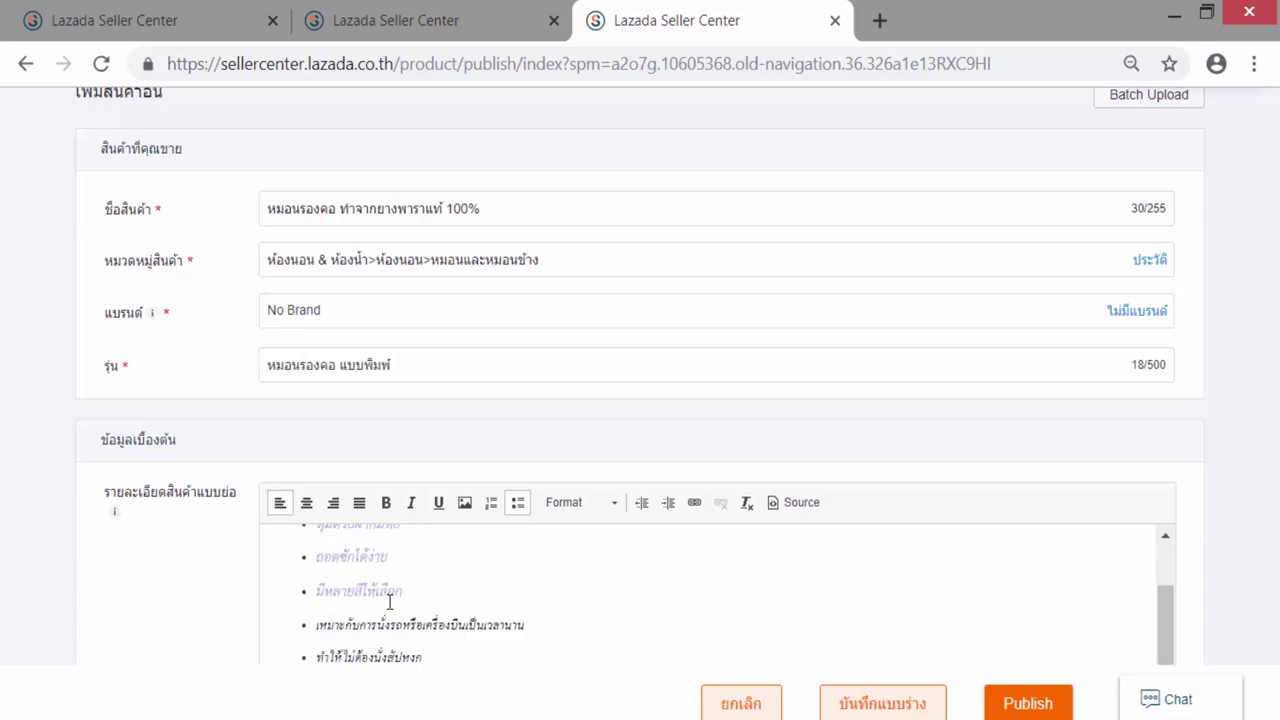
{"action": "left_click_drag", "start_coordinate": [314, 624], "coordinate": [449, 660]}
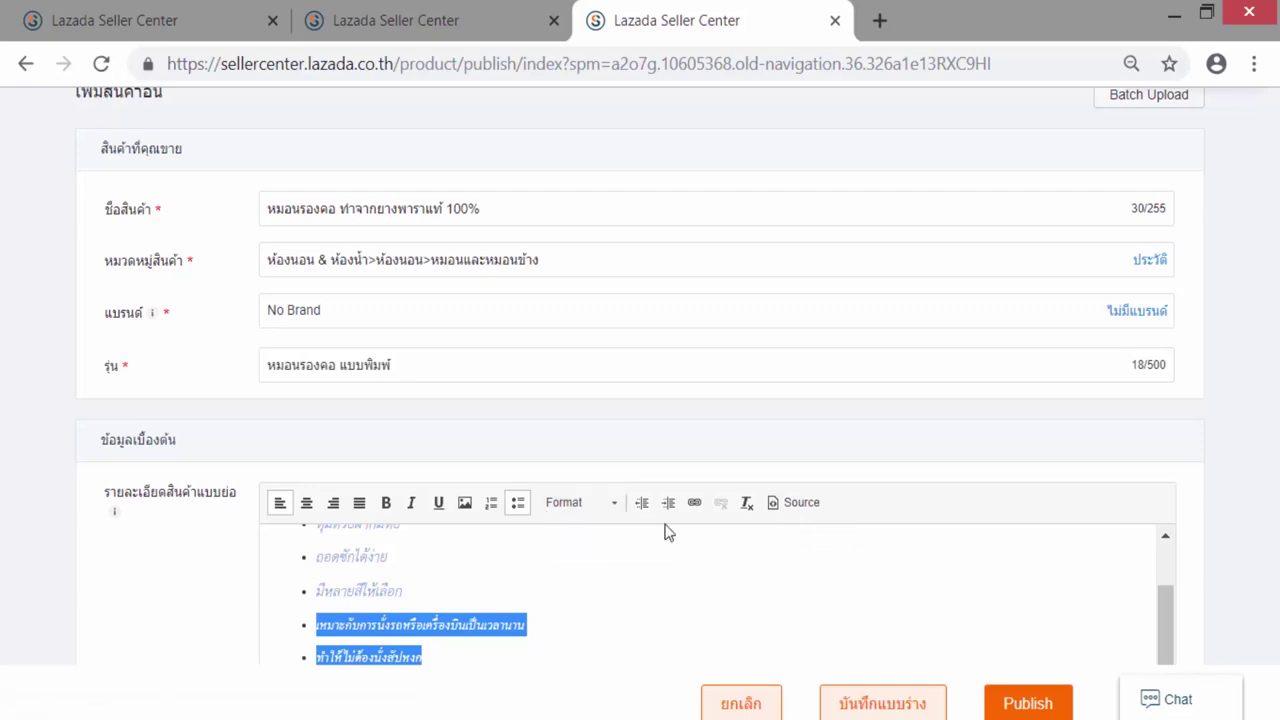
{"action": "left_click", "coordinate": [616, 505]}
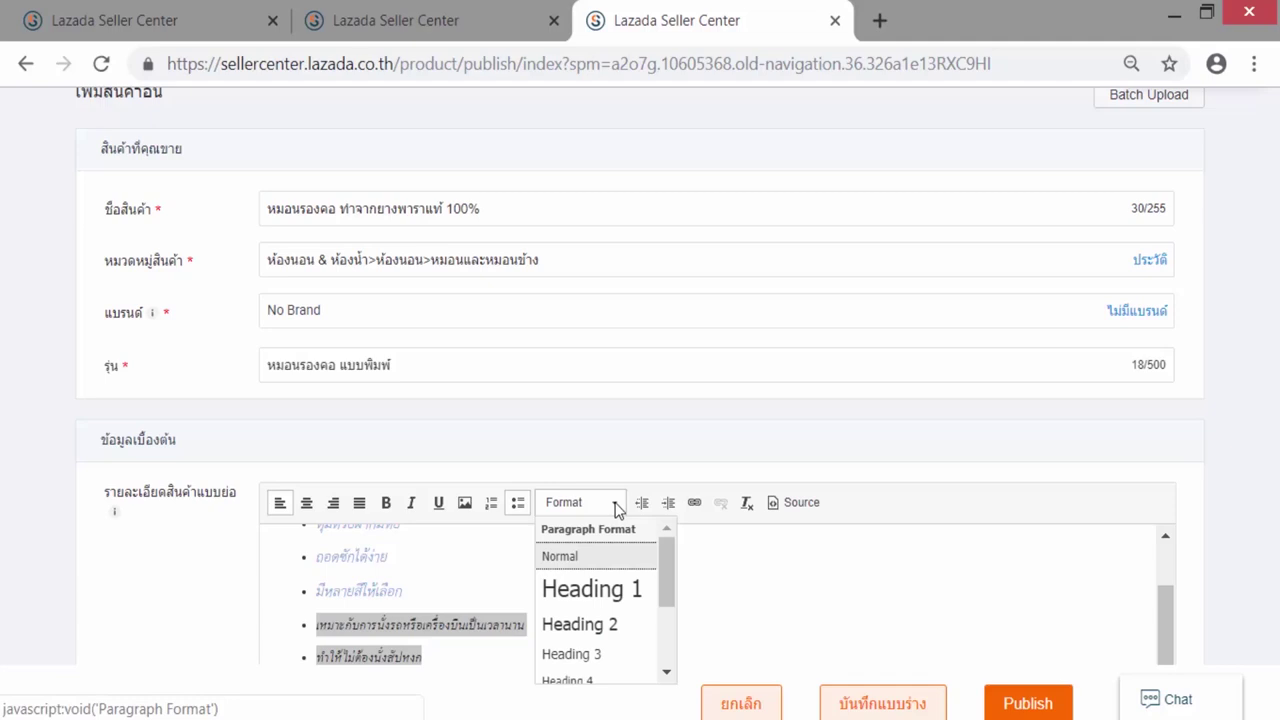
{"action": "left_click", "coordinate": [616, 505]}
Step: Open youtube.com in a new browser tab to fetch a link for the product's video URL
{"action": "scroll", "coordinate": [321, 467], "scroll_direction": "down", "scroll_amount": 10}
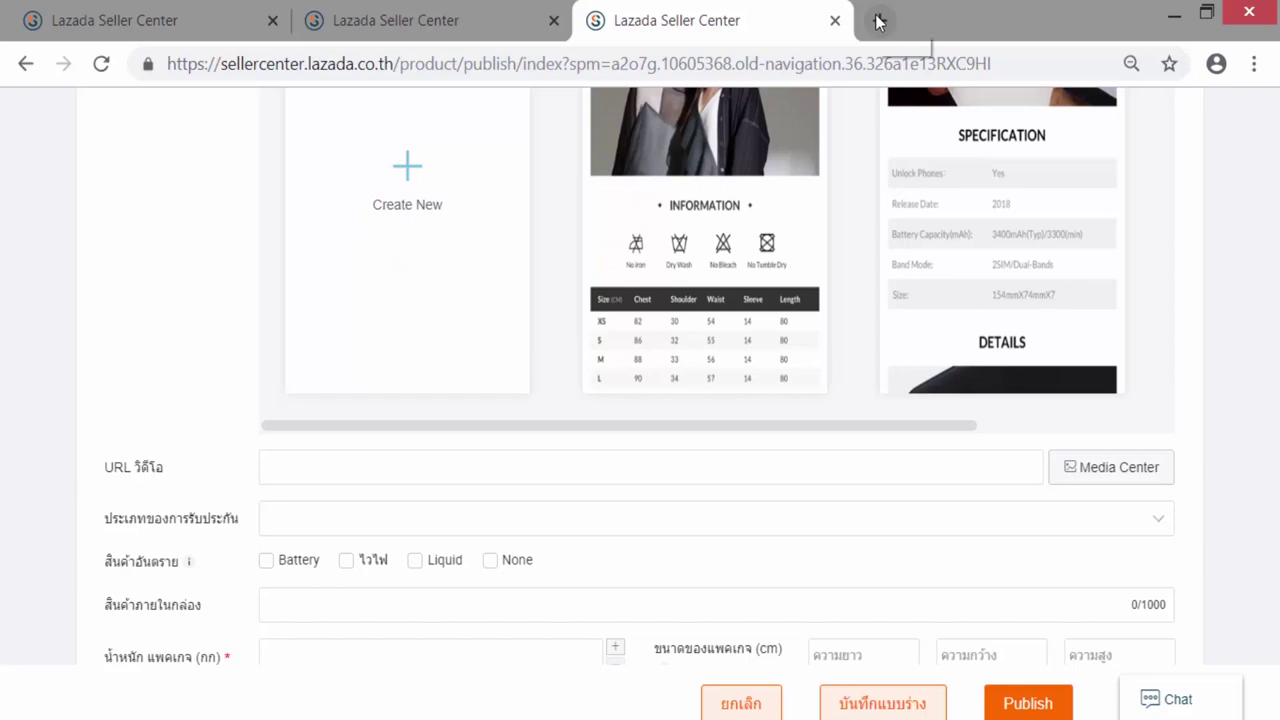
{"action": "left_click", "coordinate": [877, 22]}
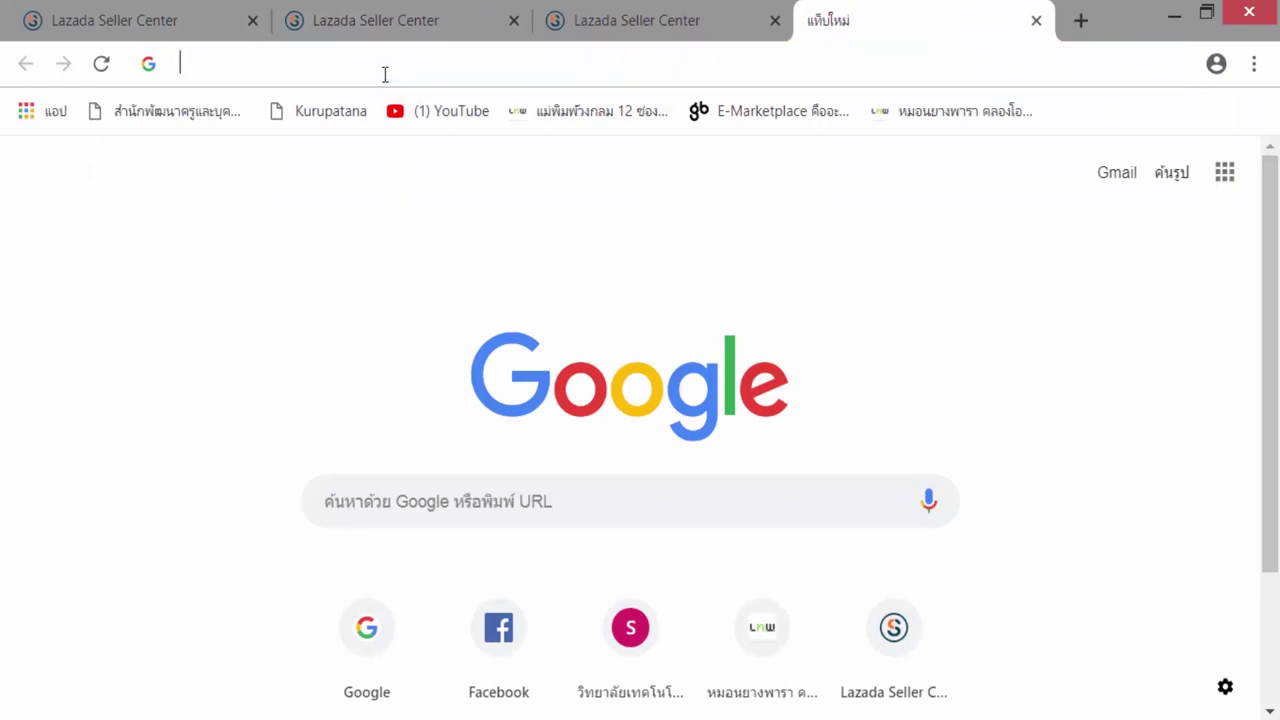
{"action": "type", "text": "นี"}
{"action": "type", "text": "youtube.com"}
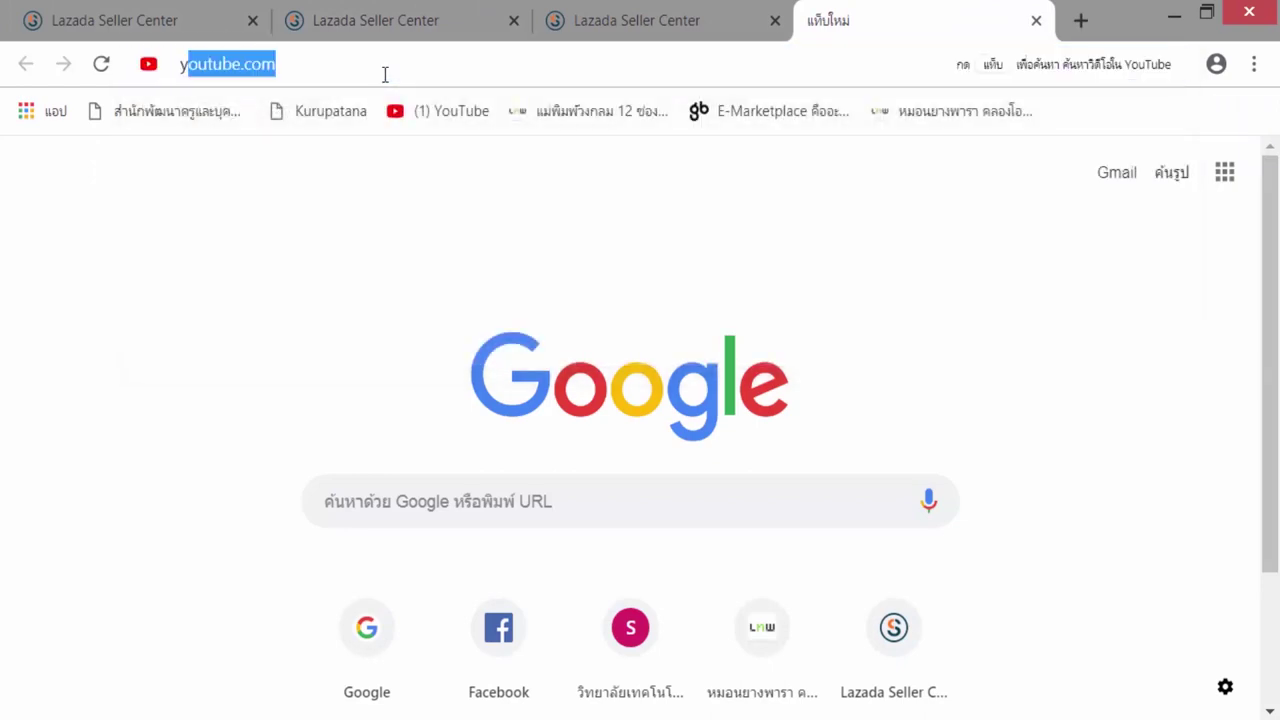
{"action": "key", "text": "Down"}
{"action": "key", "text": "Up"}
{"action": "key", "text": "Return"}
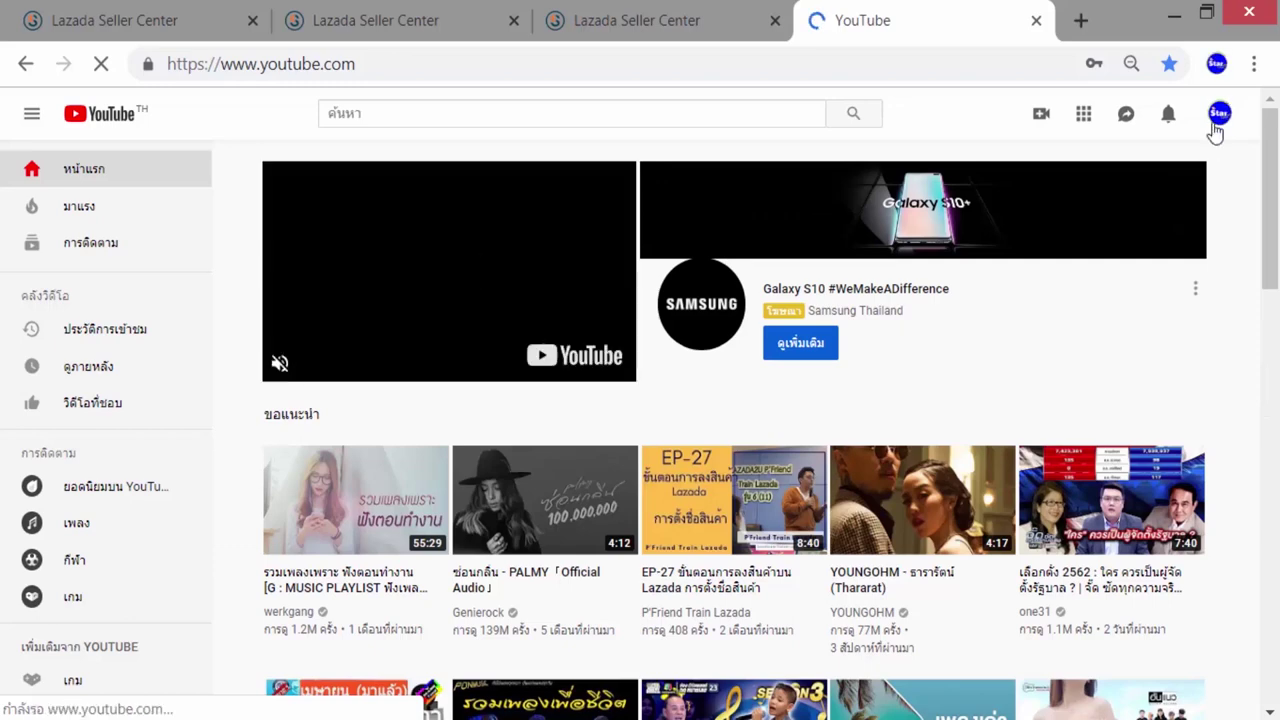
Step: Open the shop's own YouTube channel, play the video หมอนยางพาราคลองโอม and copy its web address
{"action": "left_click", "coordinate": [1220, 114]}
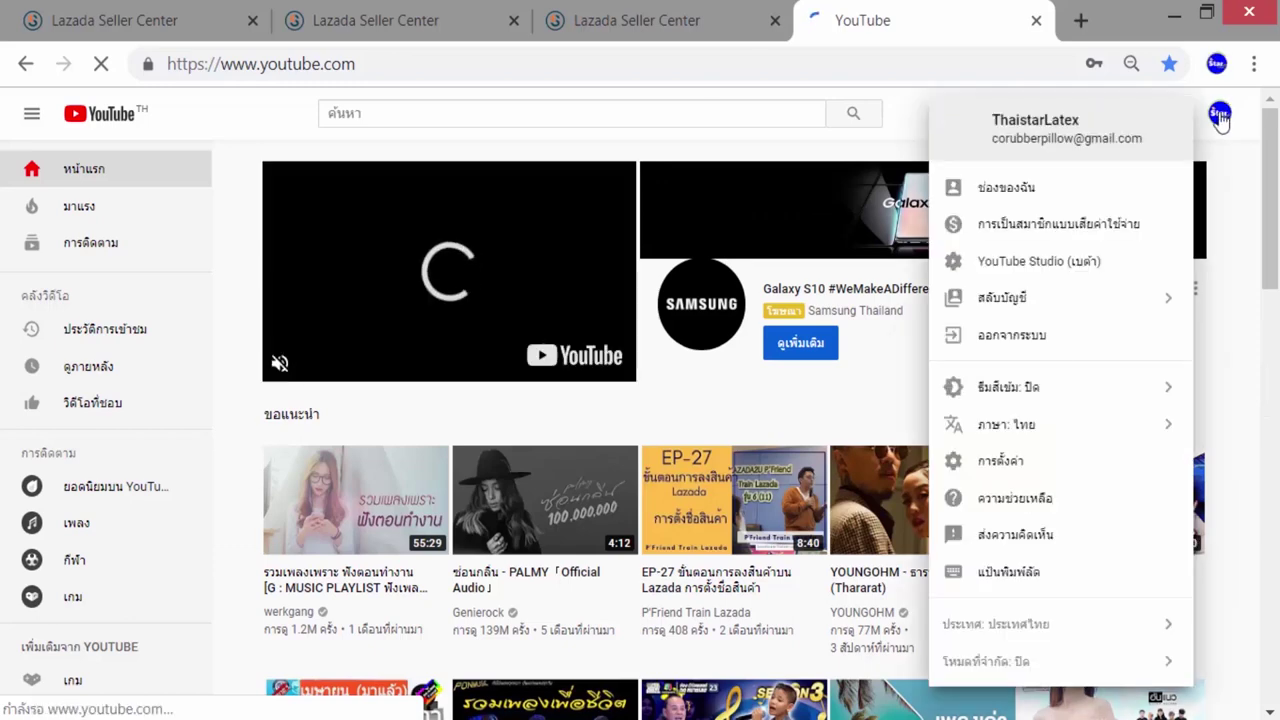
{"action": "left_click", "coordinate": [992, 192]}
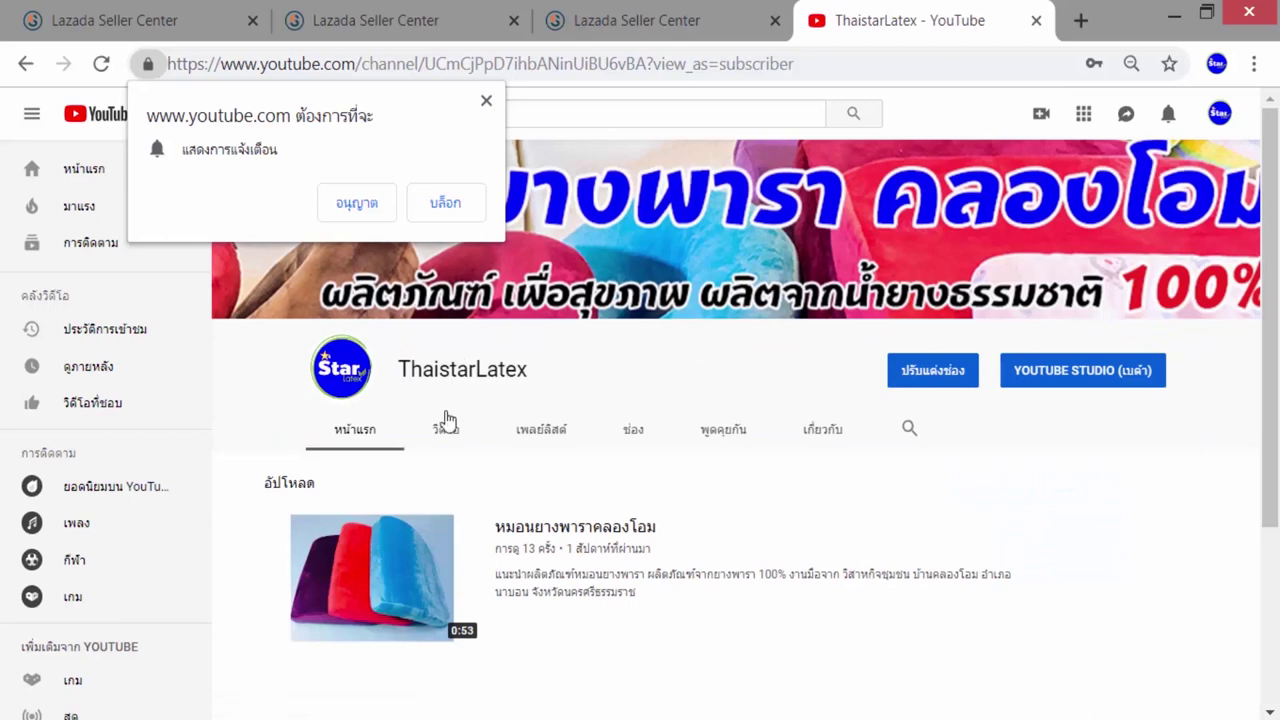
{"action": "left_click", "coordinate": [409, 587]}
{"action": "left_click", "coordinate": [486, 104]}
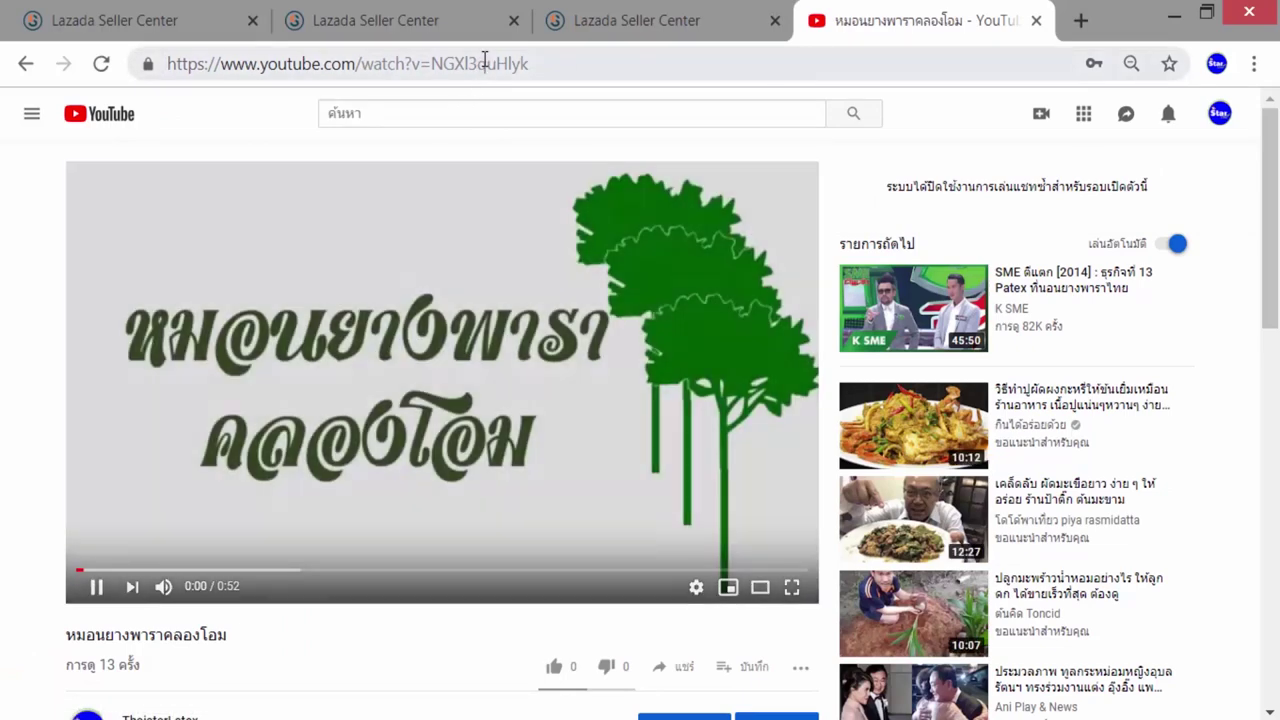
{"action": "left_click", "coordinate": [485, 62]}
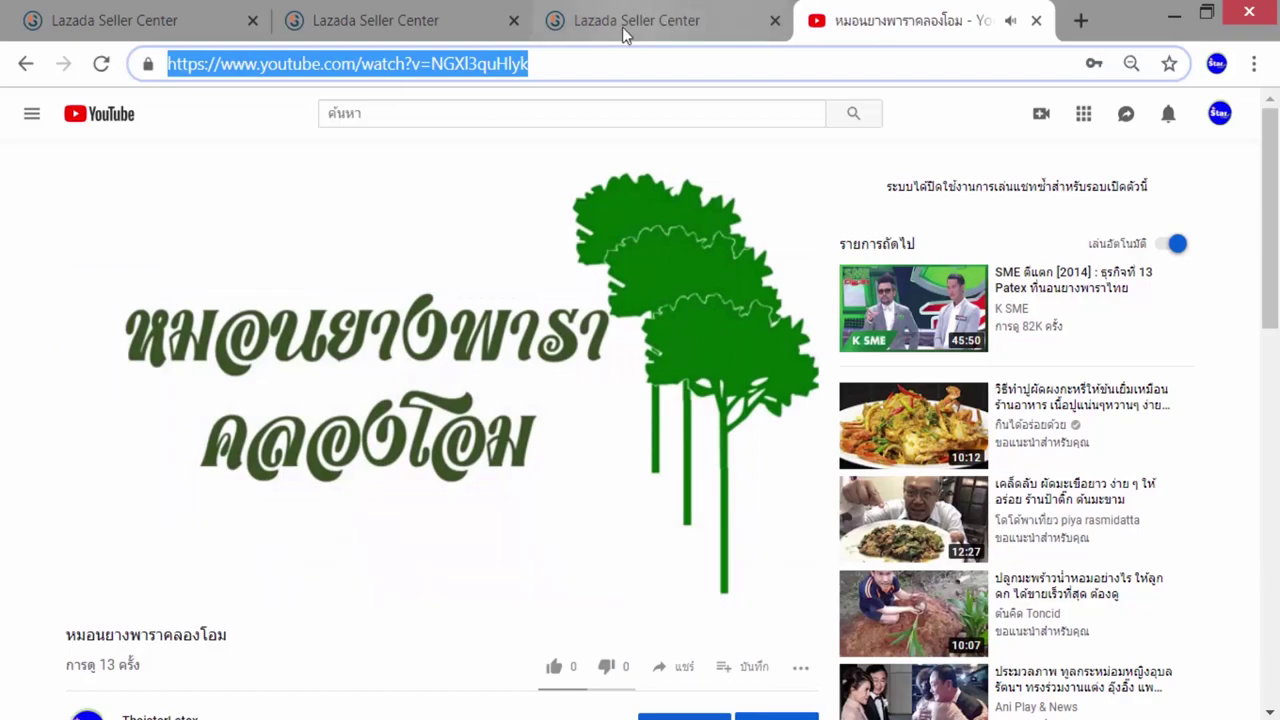
Step: Return to the neck pillow product form being filled in and paste the YouTube link as the video URL
{"action": "left_click", "coordinate": [414, 30]}
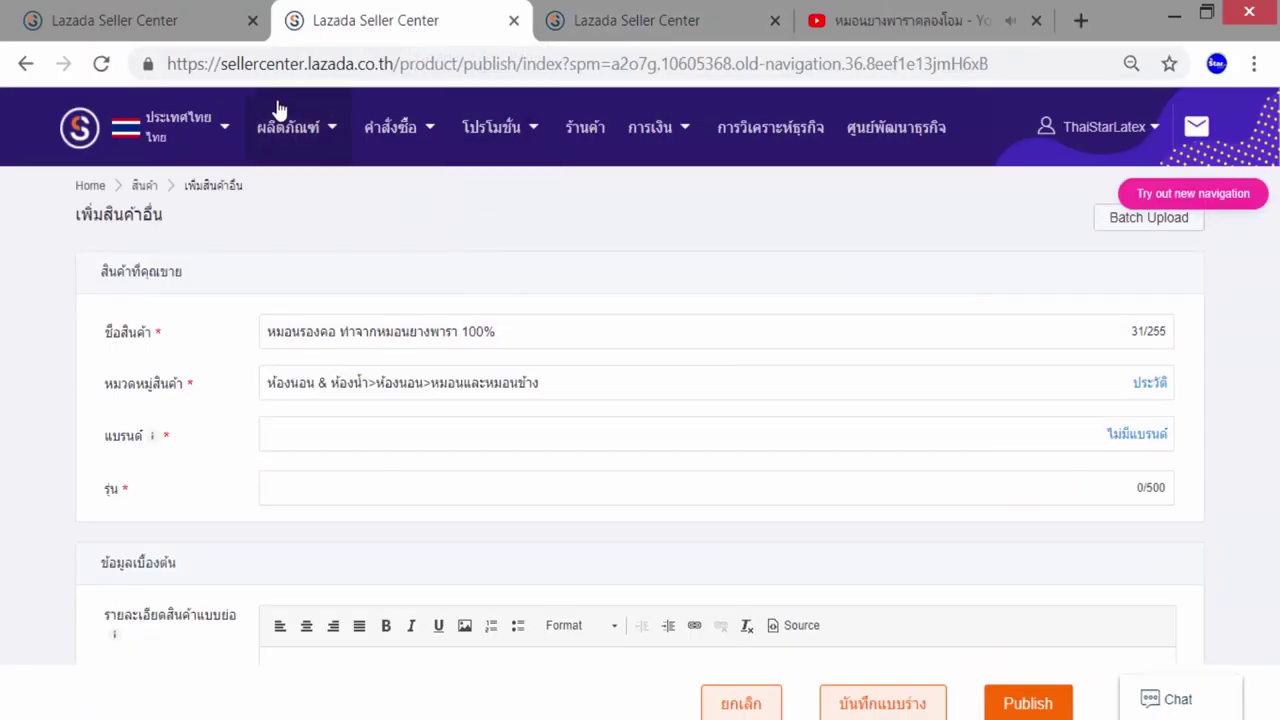
{"action": "left_click", "coordinate": [156, 18]}
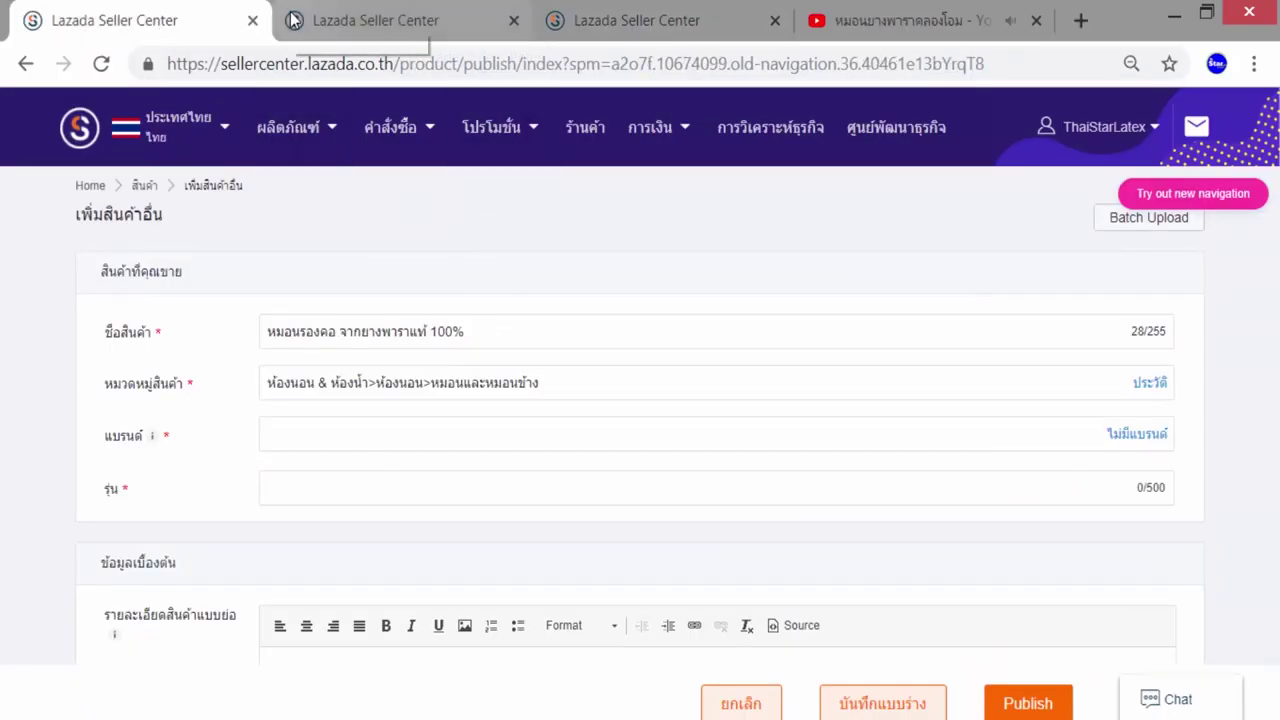
{"action": "left_click", "coordinate": [366, 22]}
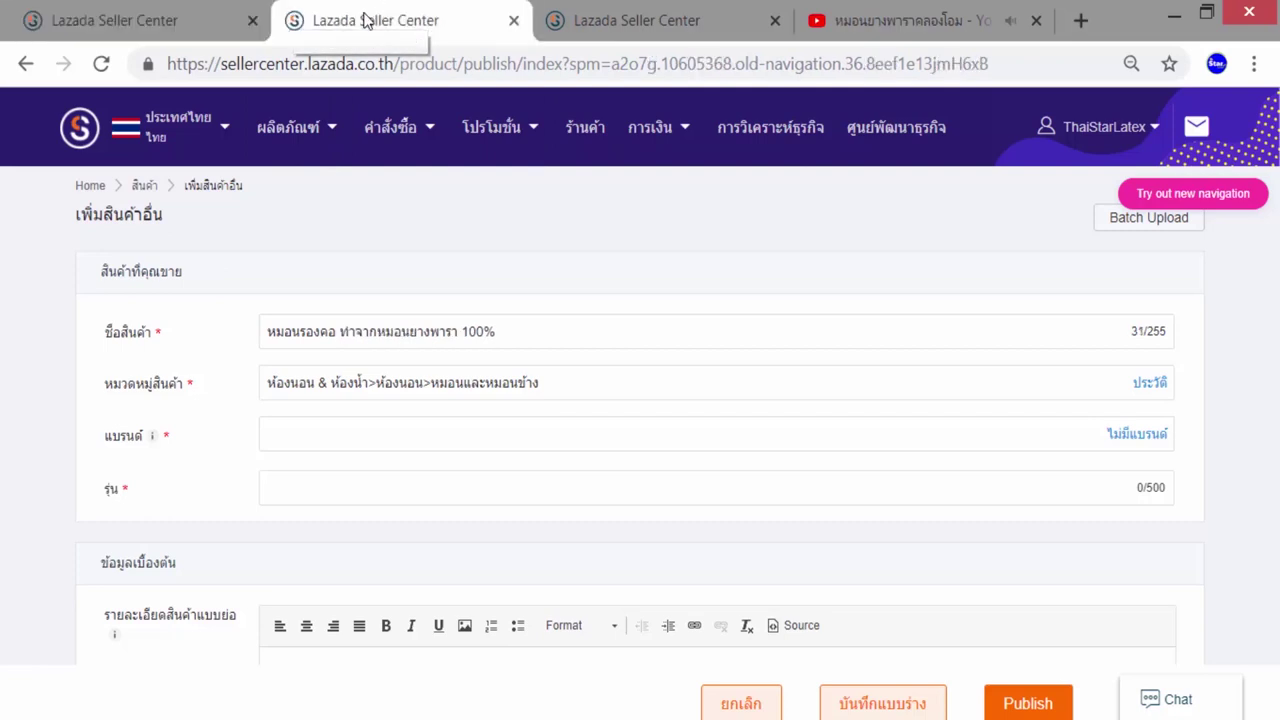
{"action": "left_click", "coordinate": [683, 22]}
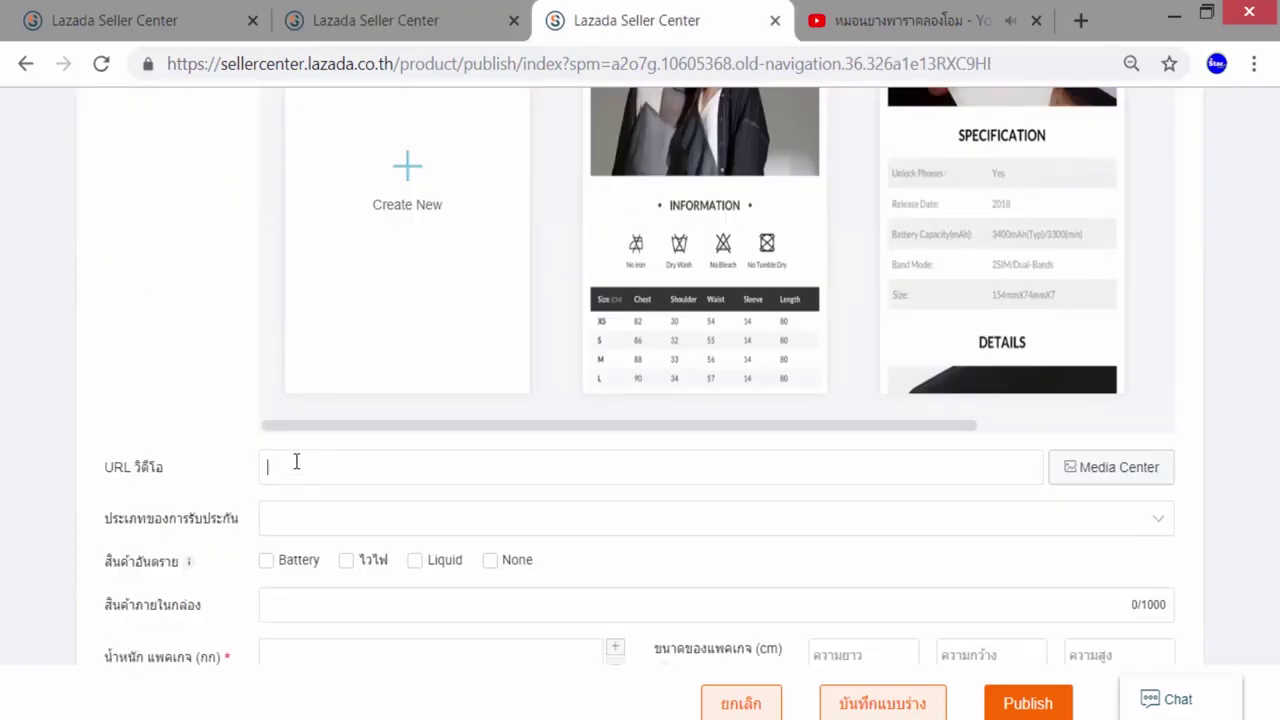
{"action": "type", "text": "https://www.youtube.com/watch?v=NGXI3quHlyk"}
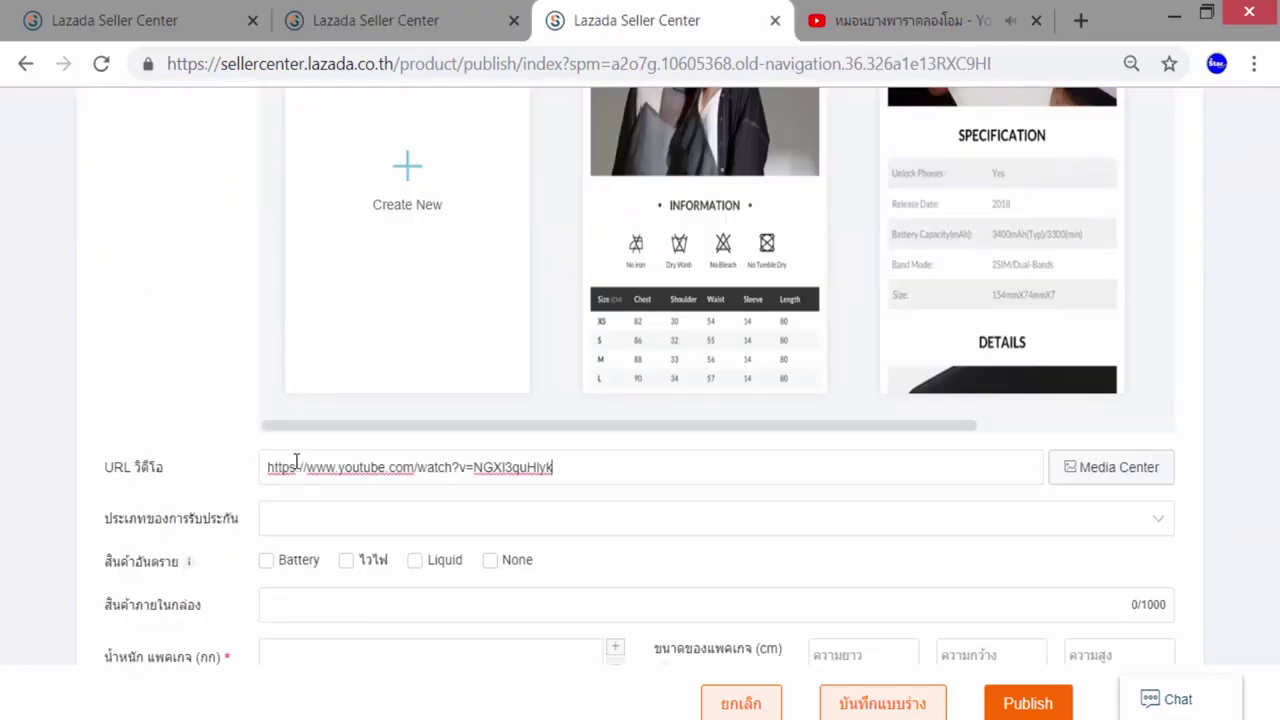
Step: Set the warranty type to ไม่มีการประกัน and the package weight to 1 kg
{"action": "left_click", "coordinate": [283, 525]}
{"action": "left_click", "coordinate": [306, 420]}
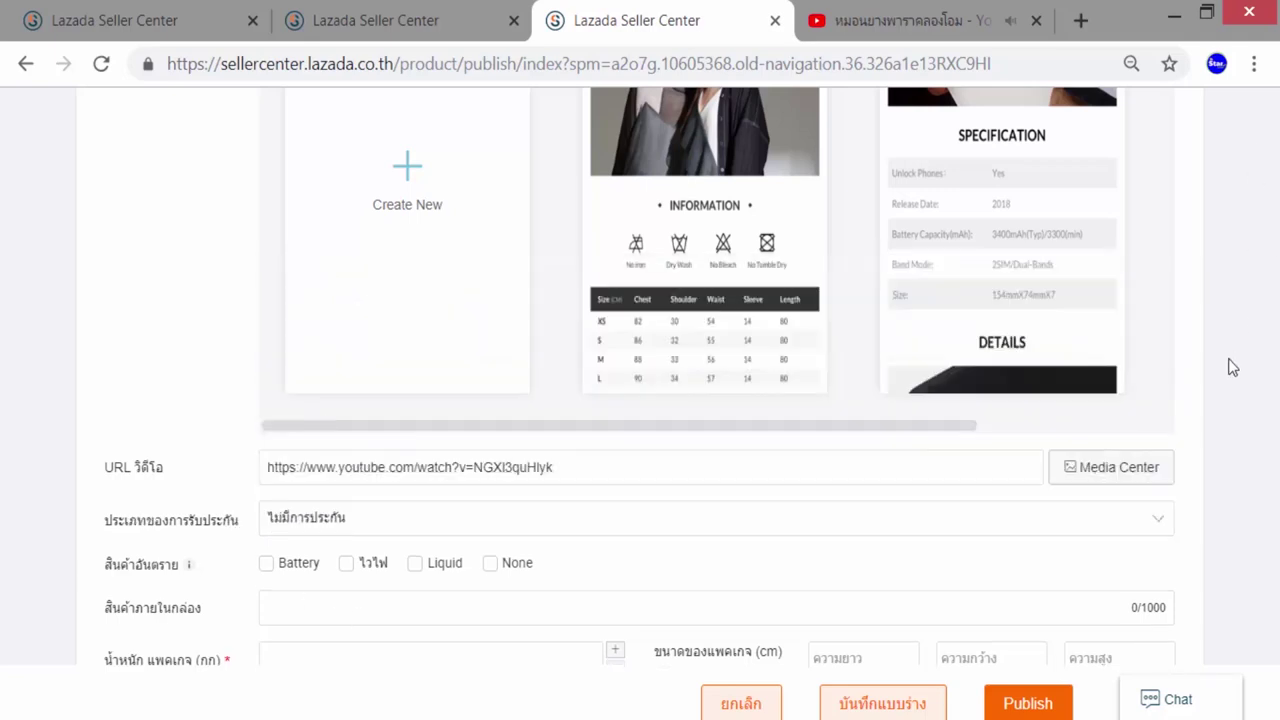
{"action": "scroll", "coordinate": [772, 397], "scroll_direction": "down", "scroll_amount": 3}
{"action": "left_click", "coordinate": [426, 296]}
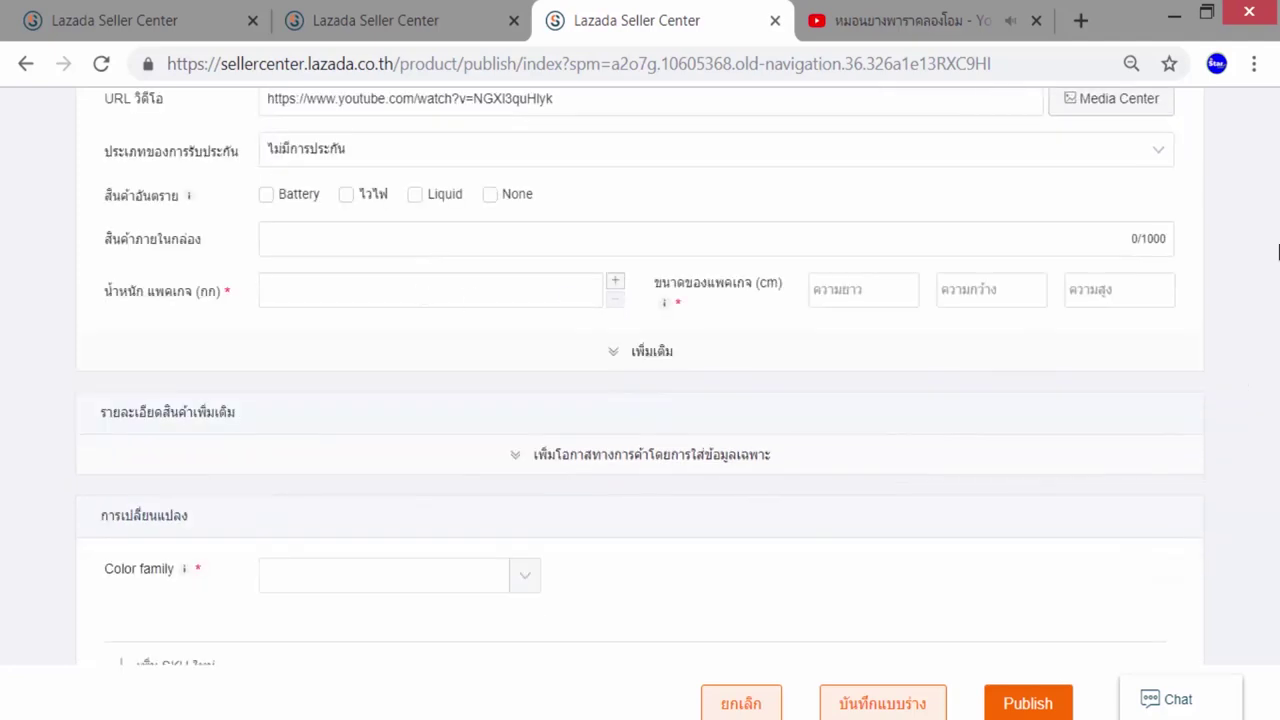
{"action": "type", "text": "1.0"}
{"action": "left_click", "coordinate": [884, 706]}
Step: Set the package dimensions to 63 cm long, 63 cm wide and 11 cm high
{"action": "left_click", "coordinate": [845, 292]}
{"action": "type", "text": "63"}
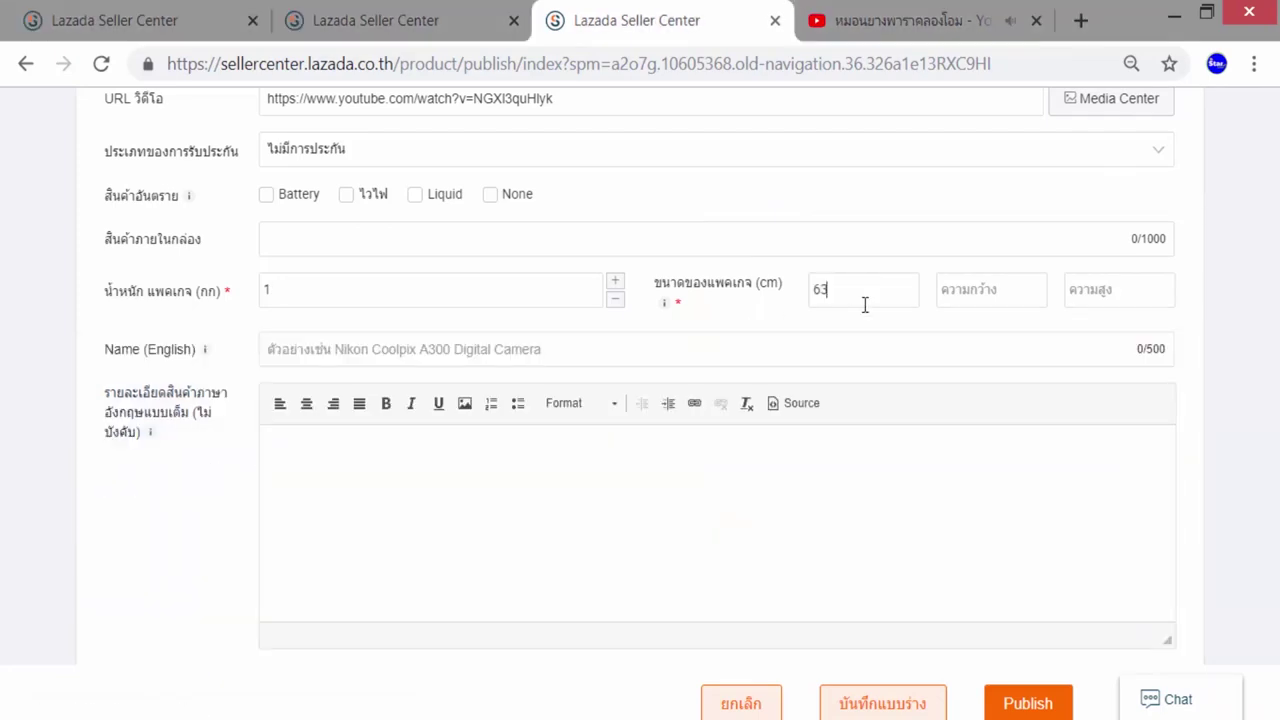
{"action": "type", "text": "63"}
{"action": "left_click", "coordinate": [1108, 285]}
{"action": "type", "text": "11"}
Step: Enter หมอนรองคอ แบบพิมพ์ สีแดง as the first colour family of the product variations
{"action": "scroll", "coordinate": [324, 412], "scroll_direction": "down", "scroll_amount": 5}
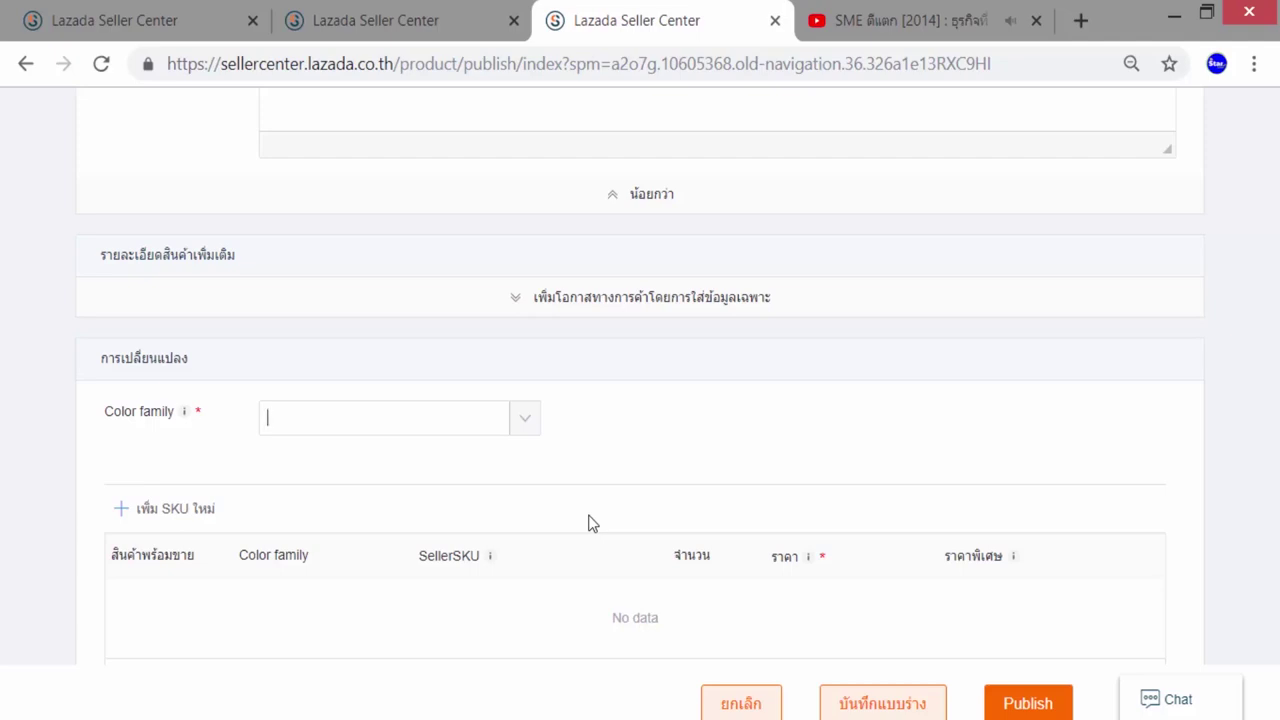
{"action": "type", "text": "s"}
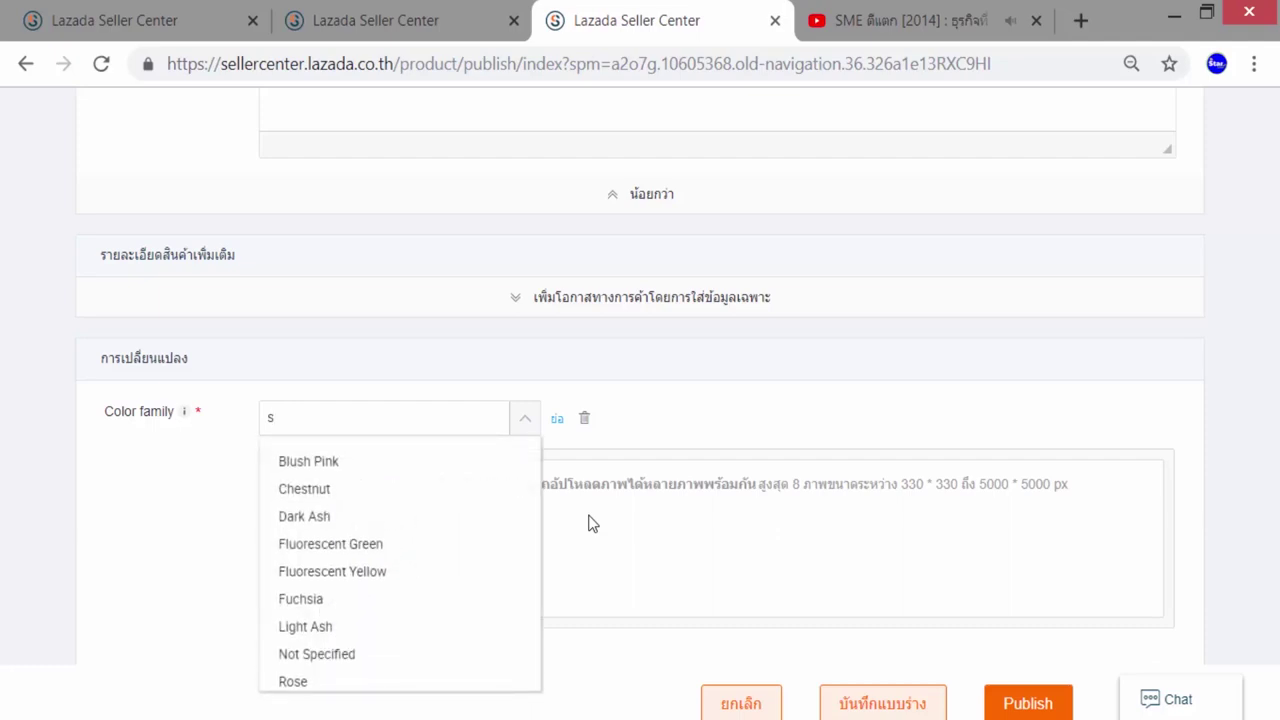
{"action": "key", "text": "BackSpace"}
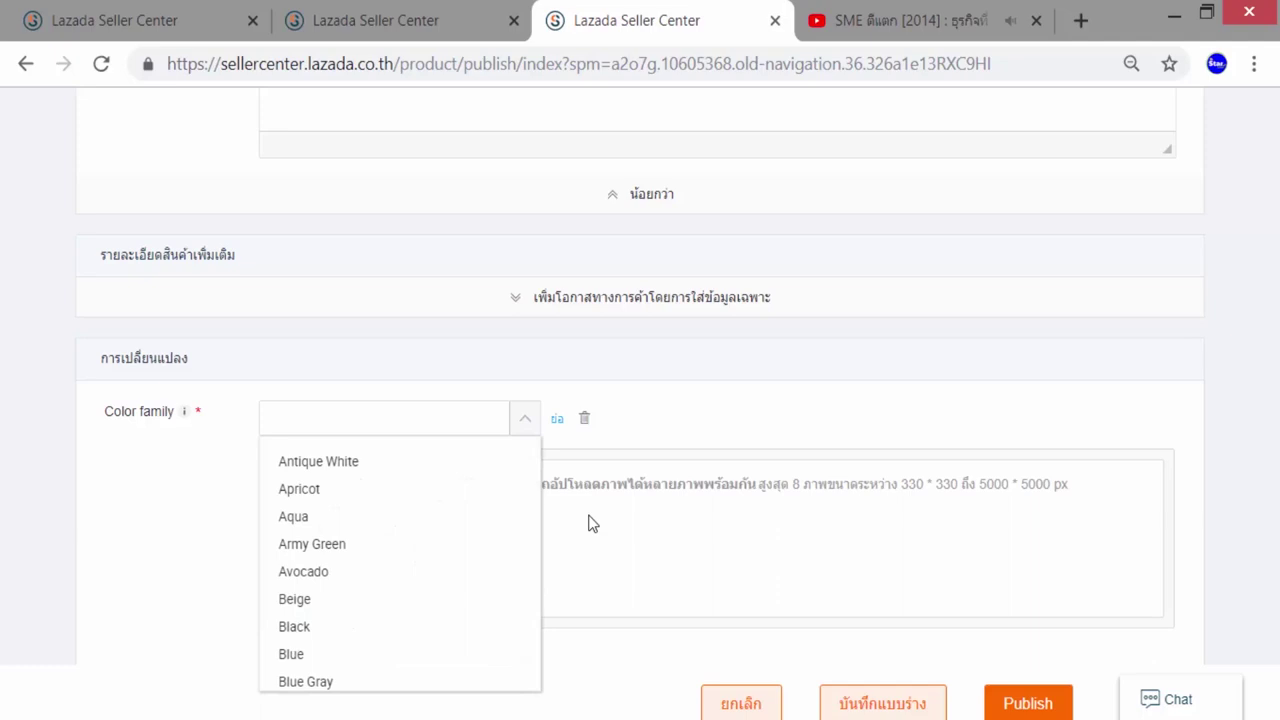
{"action": "type", "text": "หมอนรองคอ"}
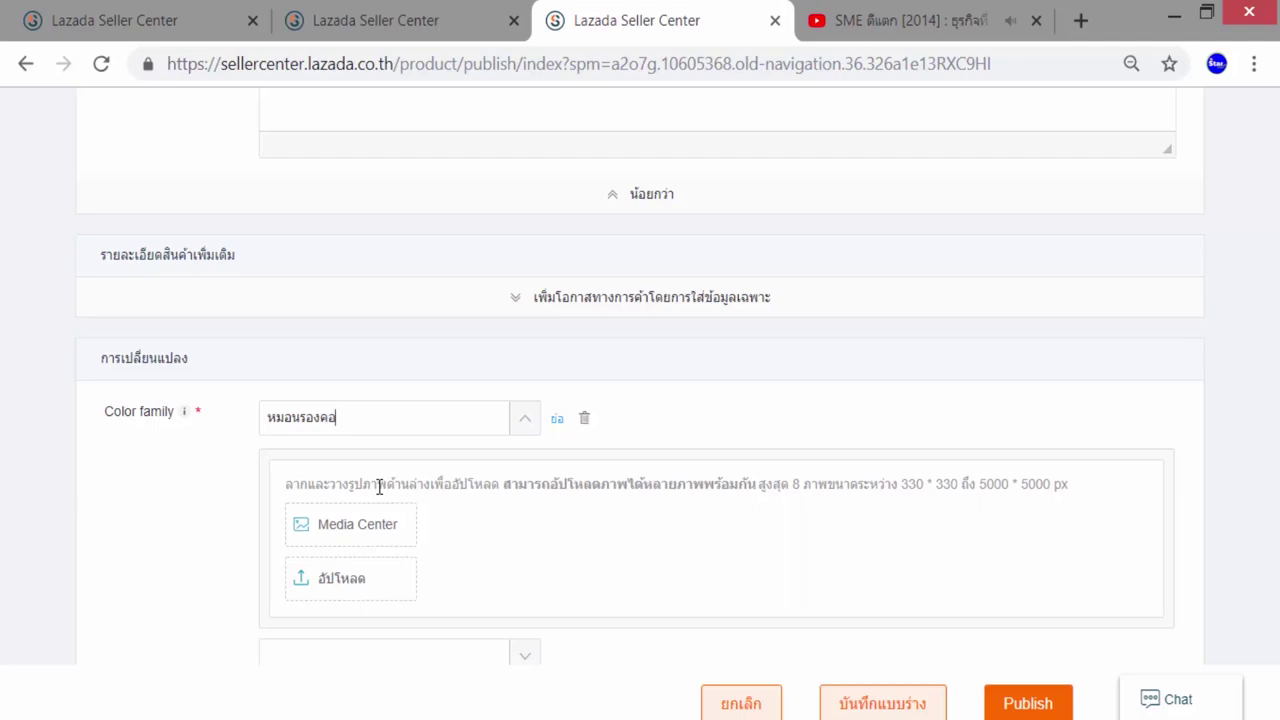
{"action": "type", "text": "บบพิมพ์ สีแด"}
Step: Upload IMG_7830-52.jpg from the ภาพใหม่ resize folder for the first colour and complete its name as หมอนรองคอ แบบพิมพ์ สีแดงสด
{"action": "left_click", "coordinate": [352, 585]}
{"action": "left_click", "coordinate": [382, 238]}
{"action": "left_click", "coordinate": [382, 238]}
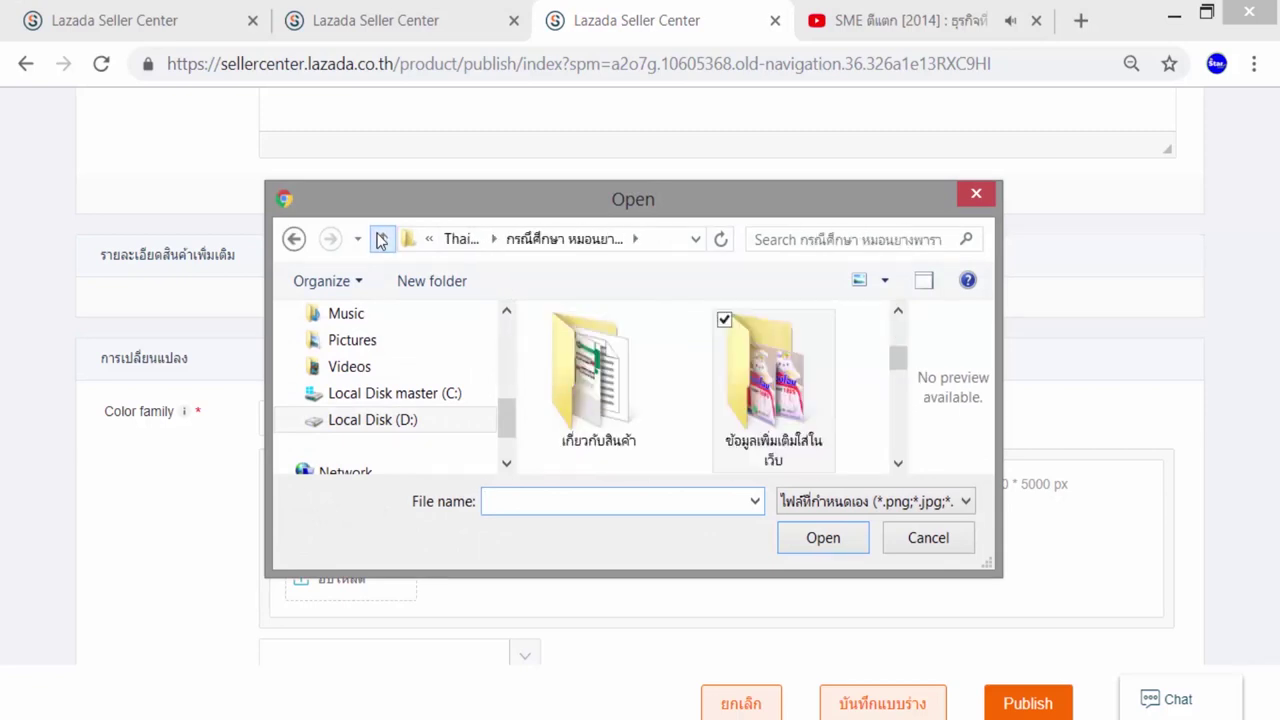
{"action": "double_click", "coordinate": [520, 375]}
{"action": "double_click", "coordinate": [600, 380]}
{"action": "double_click", "coordinate": [620, 331]}
{"action": "double_click", "coordinate": [586, 377]}
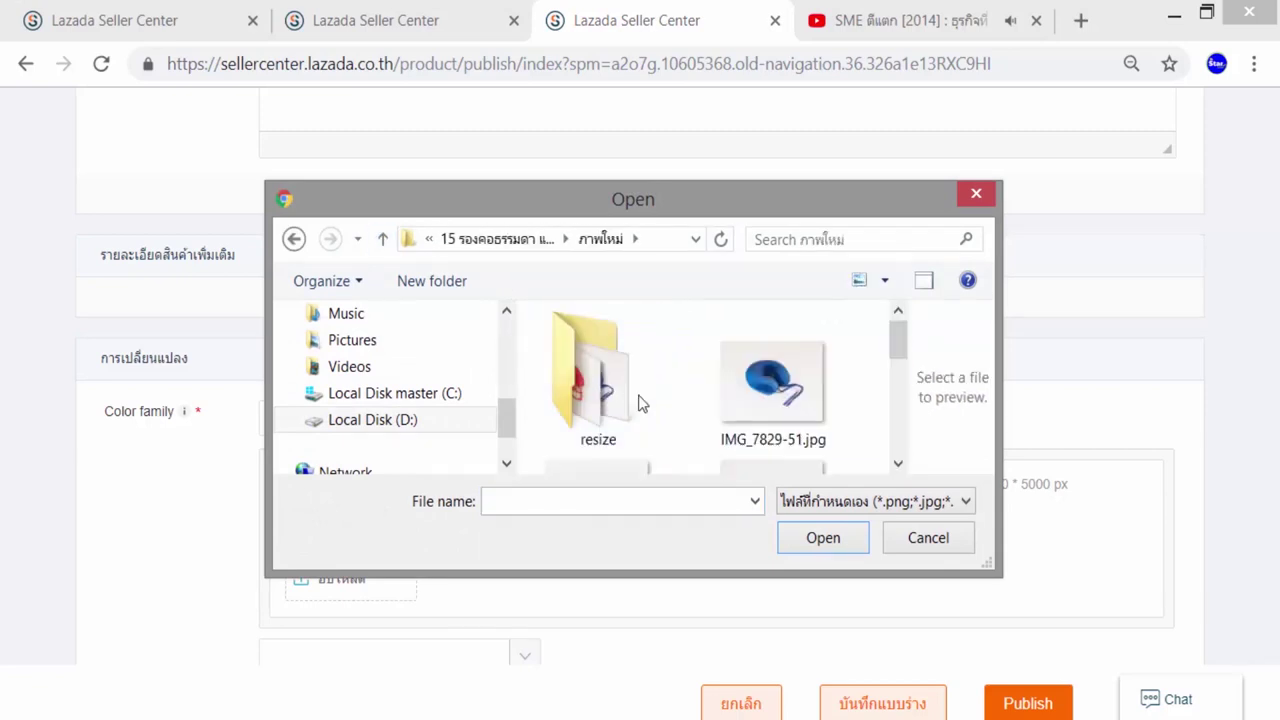
{"action": "double_click", "coordinate": [597, 400]}
{"action": "double_click", "coordinate": [745, 393]}
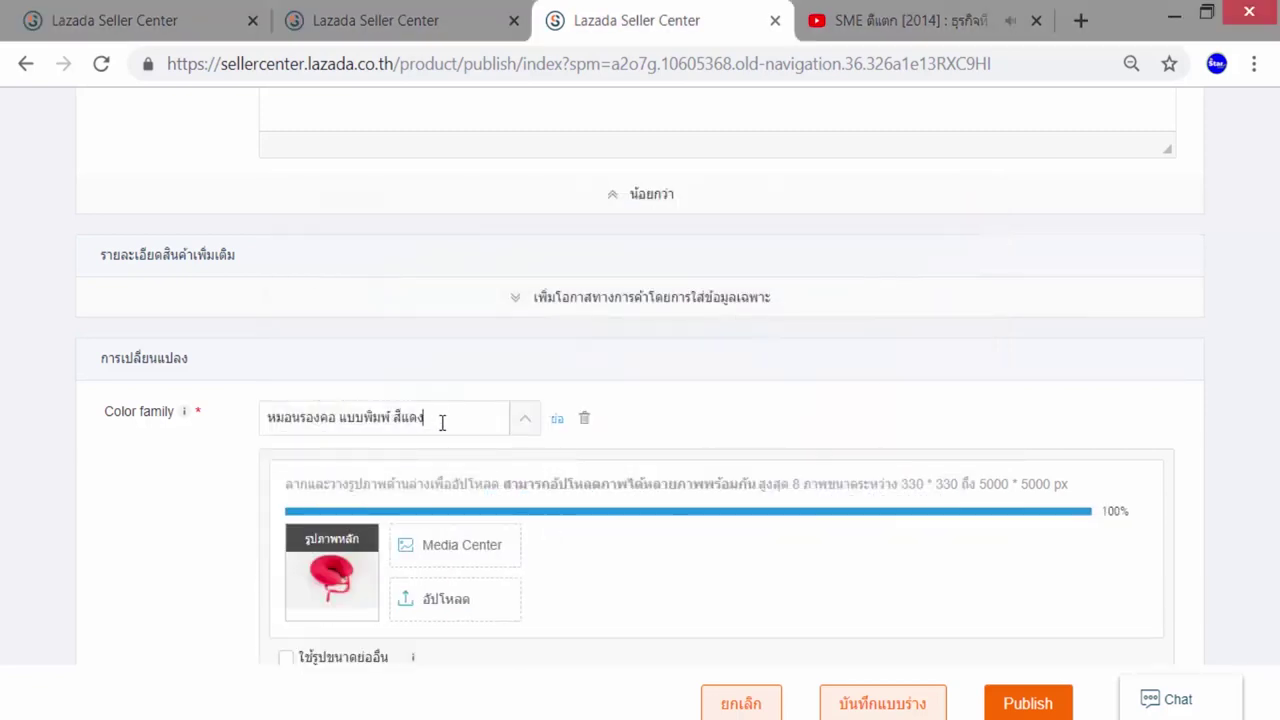
Step: Add a second colour variant หมอนรองคอ แบบพิมพ์ สีน้ำเงิน and upload the blue neck pillow photo for it
{"action": "scroll", "coordinate": [497, 463], "scroll_direction": "down", "scroll_amount": 3}
{"action": "left_click", "coordinate": [494, 452]}
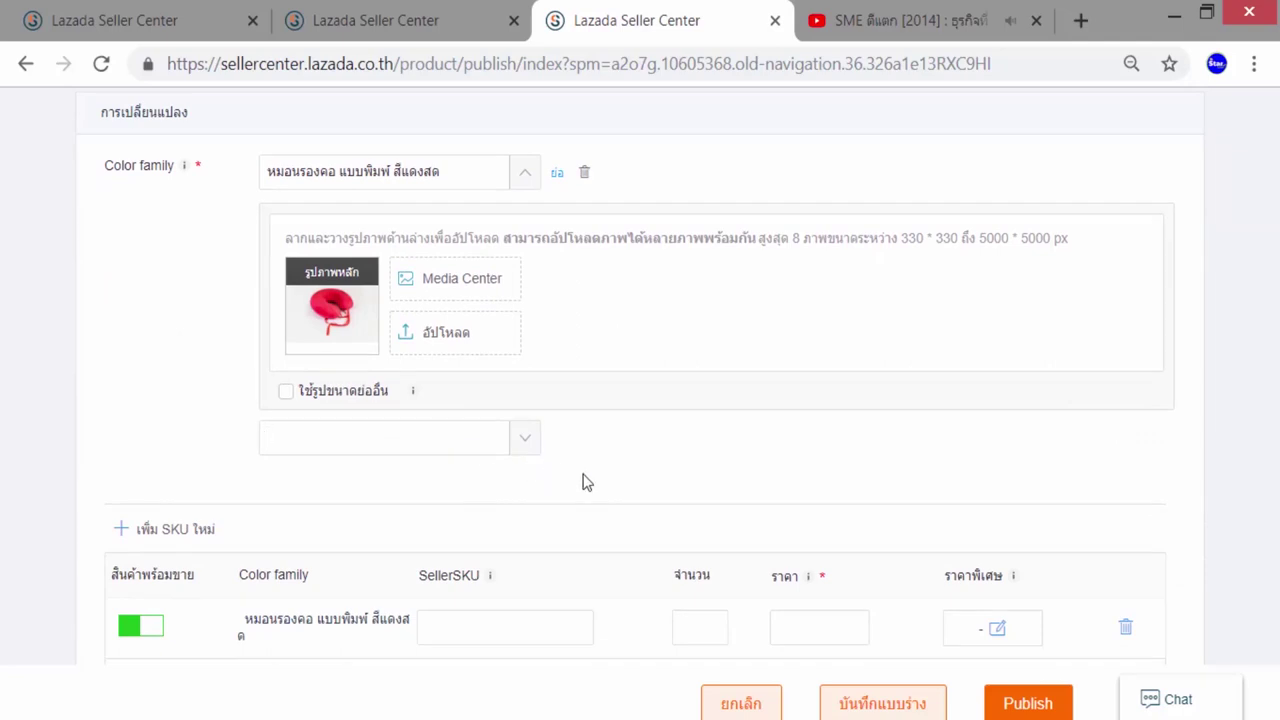
{"action": "type", "text": "หมอนรองค"}
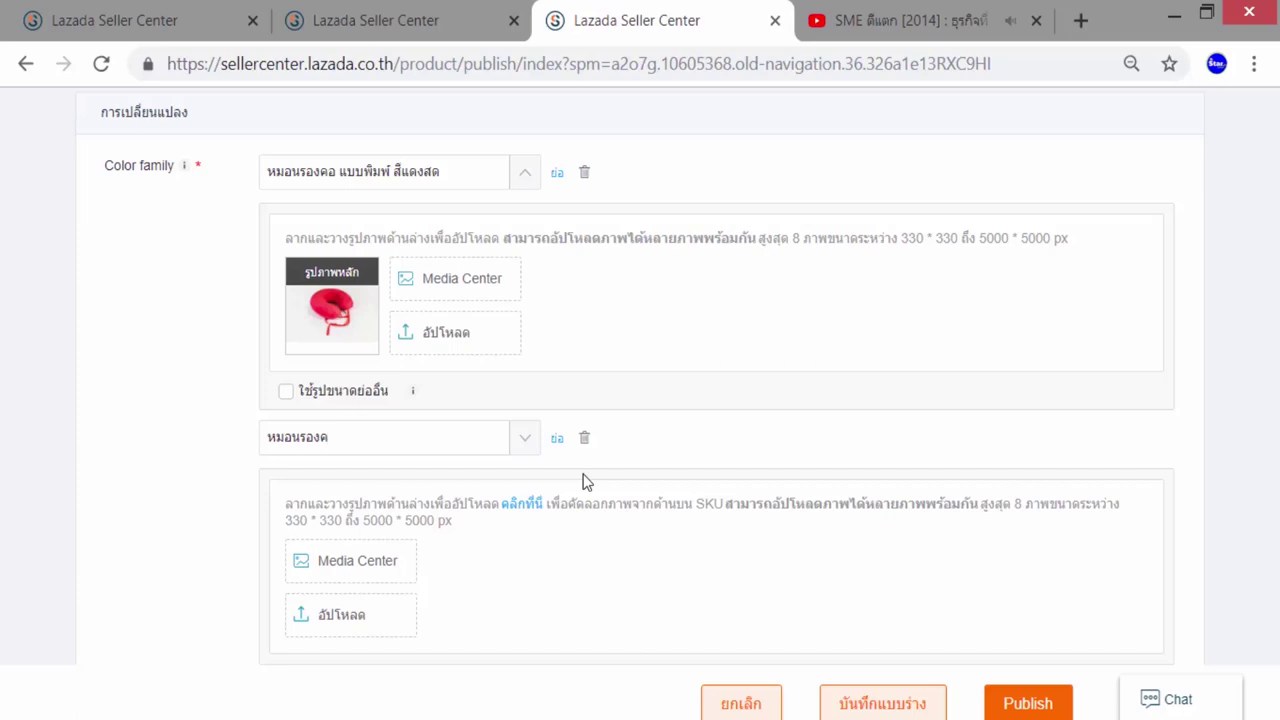
{"action": "type", "text": "อ แบบพิมพ์ สีน้ำเงิน"}
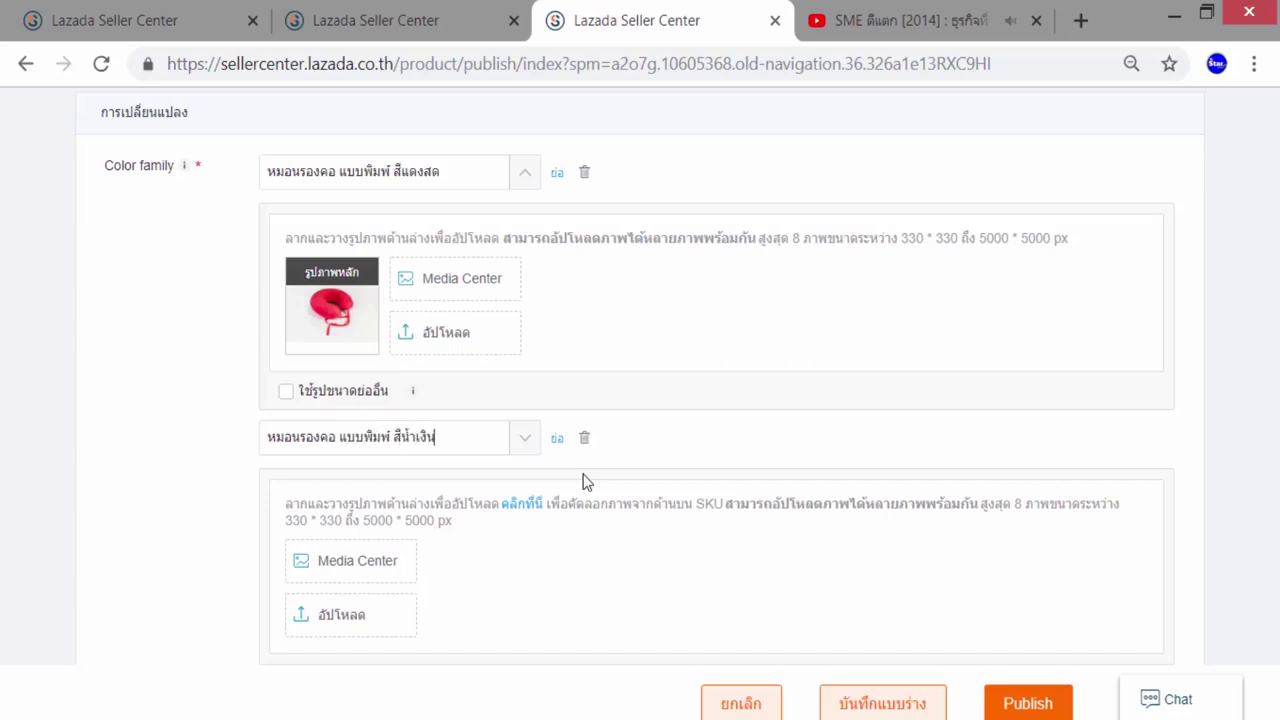
{"action": "left_click", "coordinate": [346, 614]}
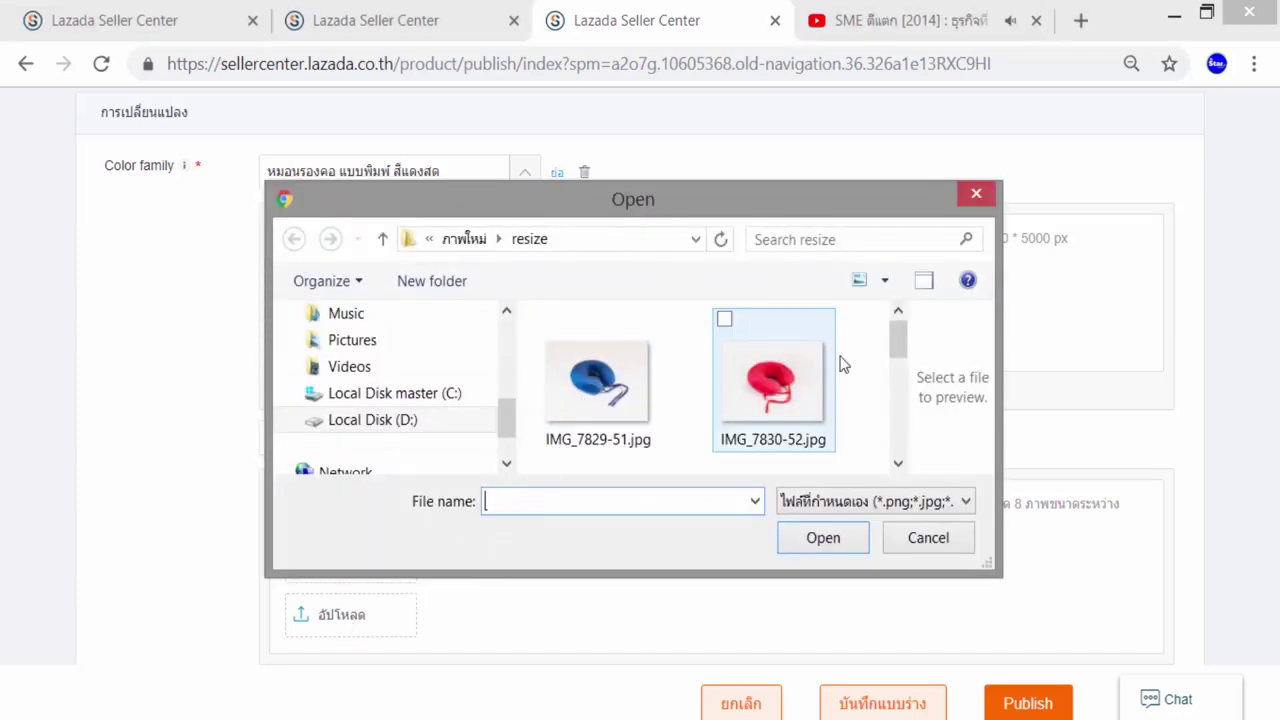
{"action": "left_click", "coordinate": [899, 365]}
{"action": "left_click", "coordinate": [586, 314]}
{"action": "left_click", "coordinate": [823, 537]}
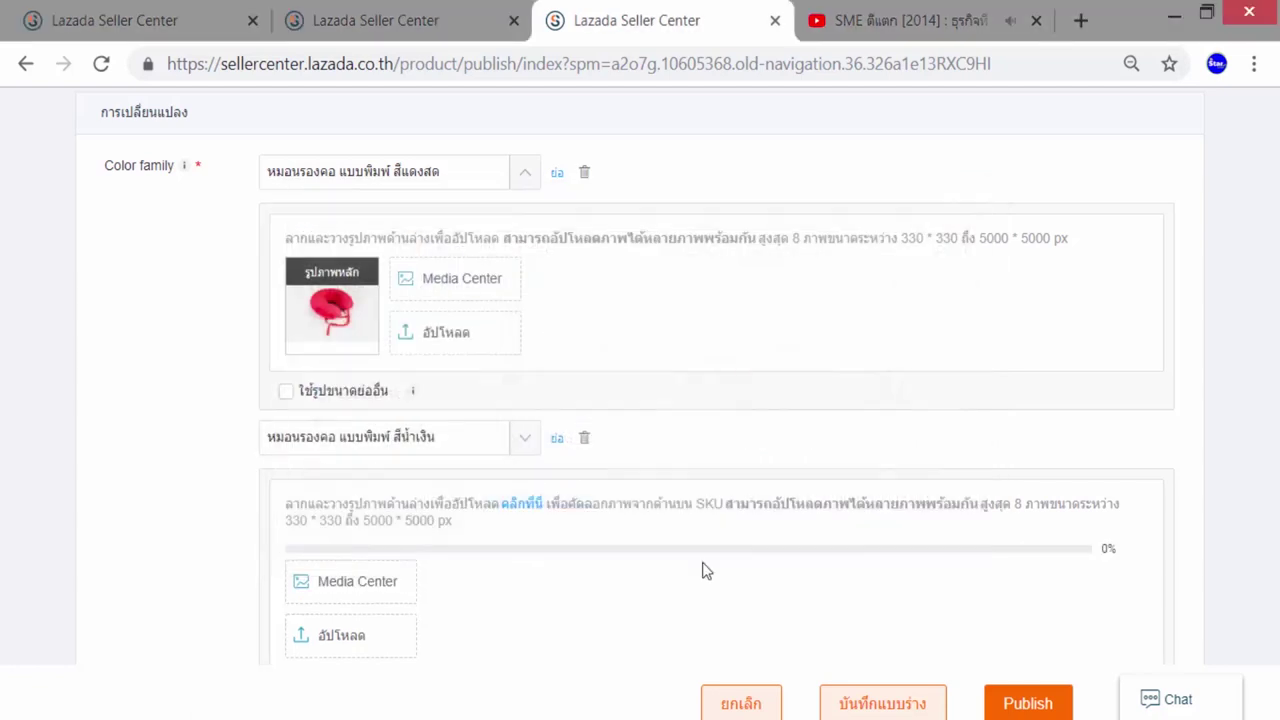
Step: Add a third colour variant หมอนรองคอ แบบพิมพ์ สีน้ำตาล and upload the brown pillow photo IMG_7833-55.jpg for it
{"action": "scroll", "coordinate": [550, 595], "scroll_direction": "down", "scroll_amount": 4}
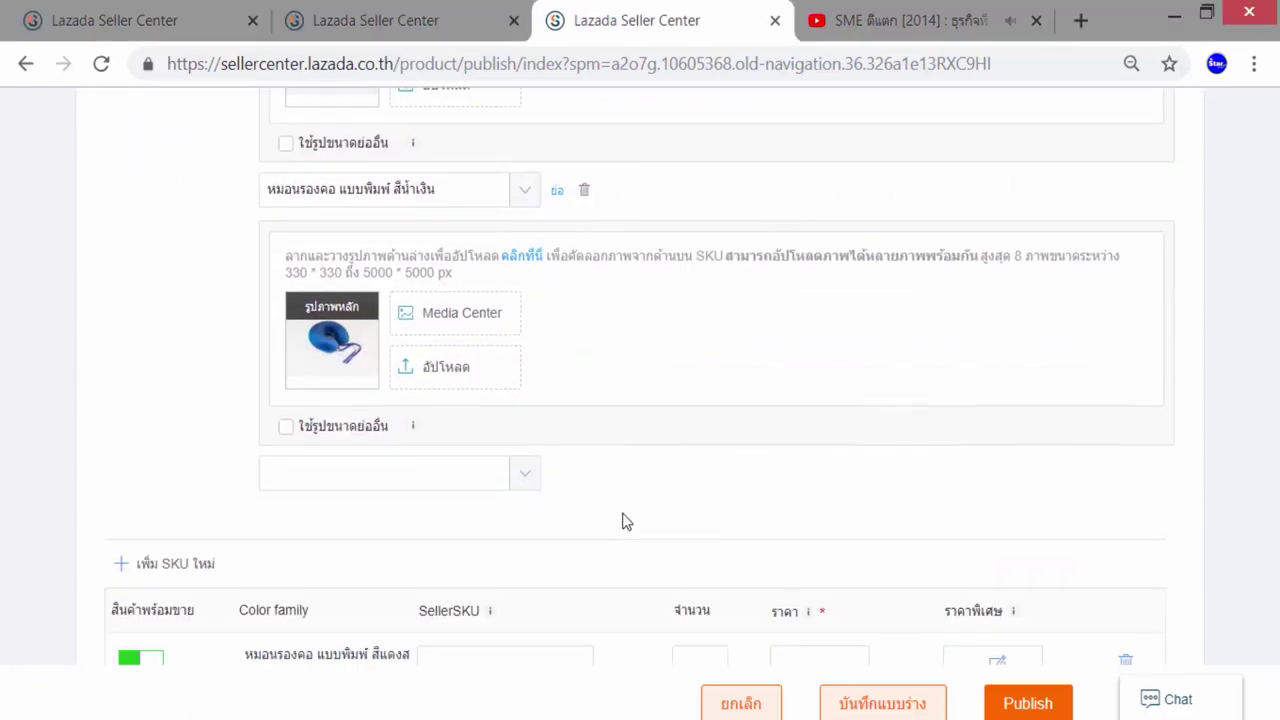
{"action": "left_click", "coordinate": [445, 352]}
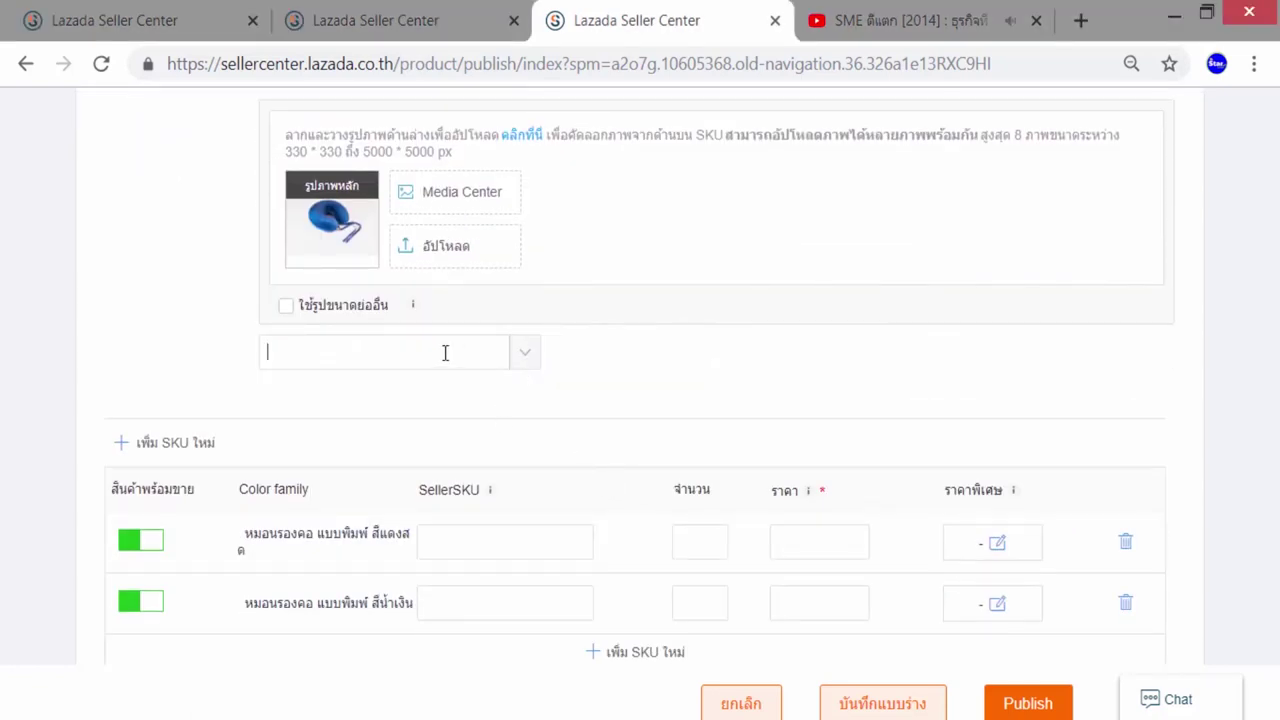
{"action": "type", "text": "หมอ"}
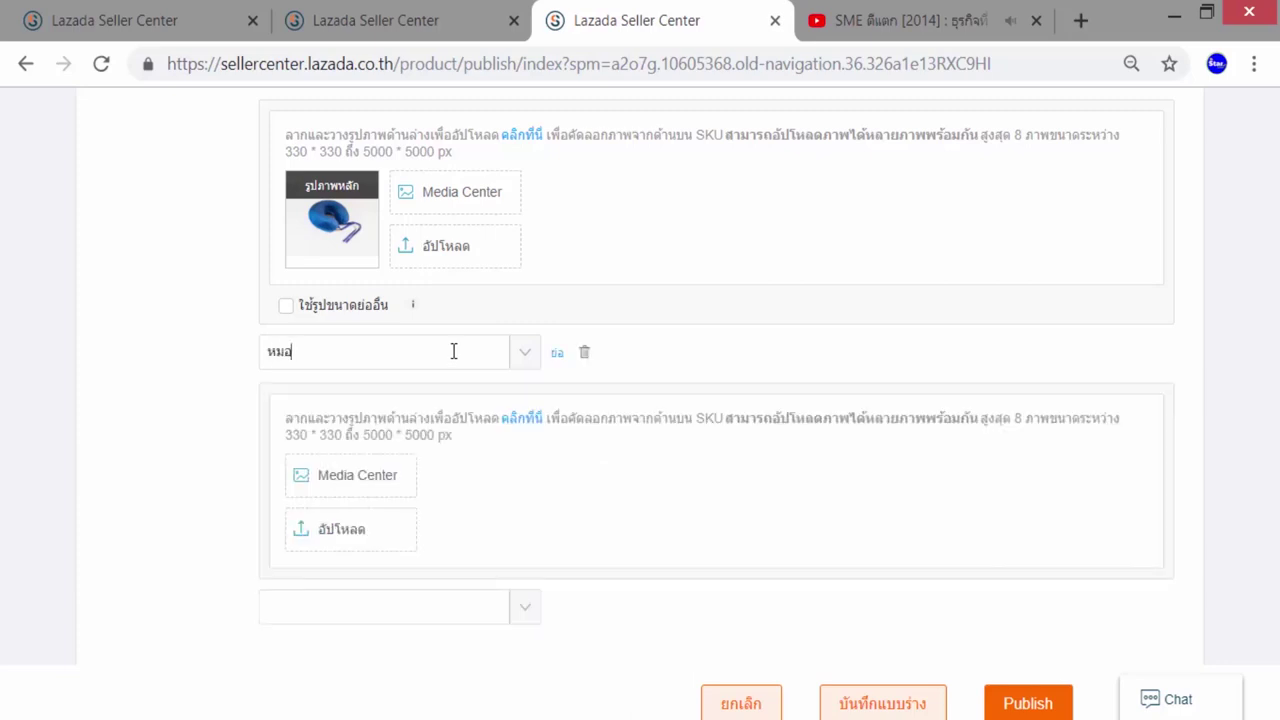
{"action": "type", "text": "นรองคอ แบบพิมพ"}
{"action": "scroll", "coordinate": [990, 360], "scroll_direction": "up", "scroll_amount": 1}
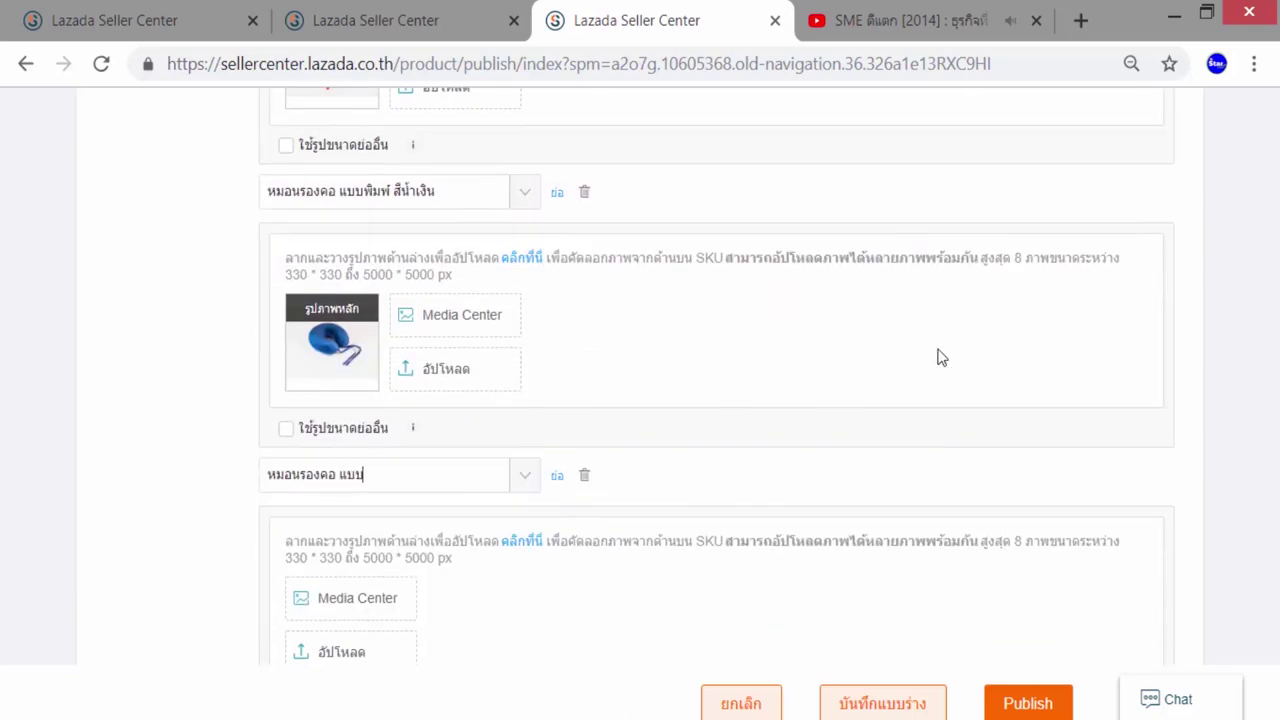
{"action": "type", "text": "์ สีน้ำตาล"}
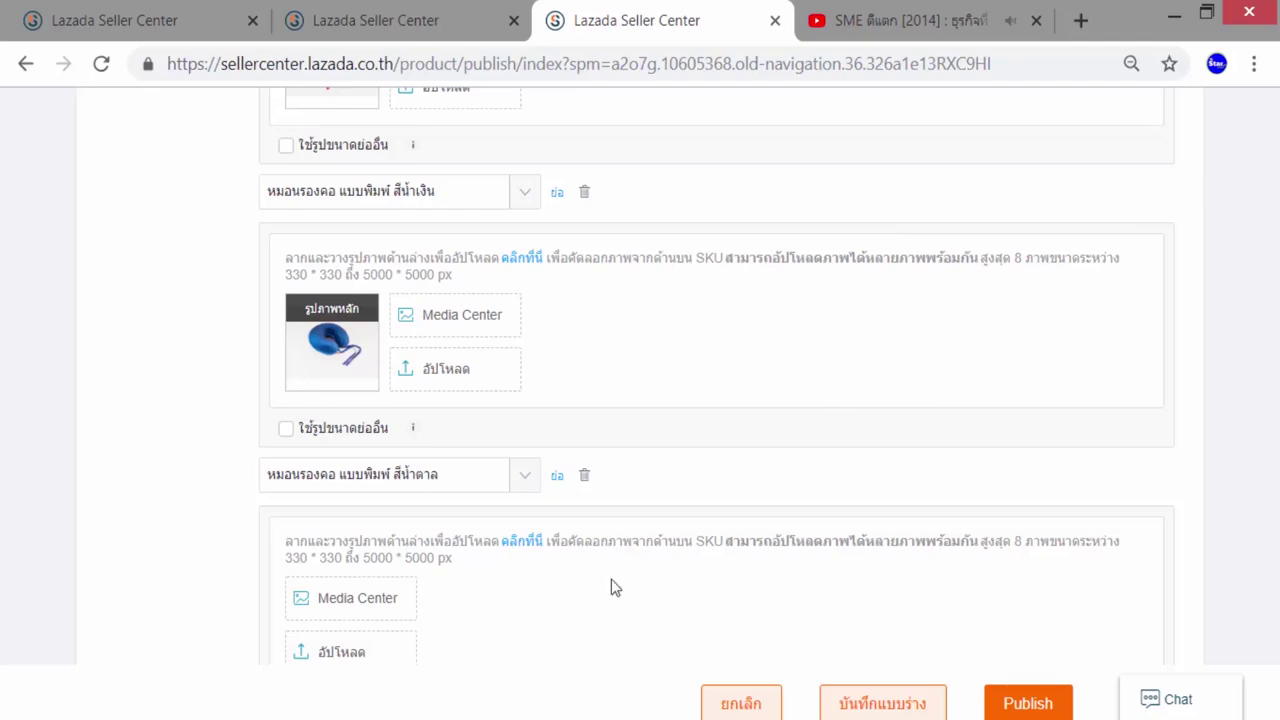
{"action": "left_click", "coordinate": [360, 652]}
{"action": "scroll", "coordinate": [877, 354], "scroll_direction": "down", "scroll_amount": 2}
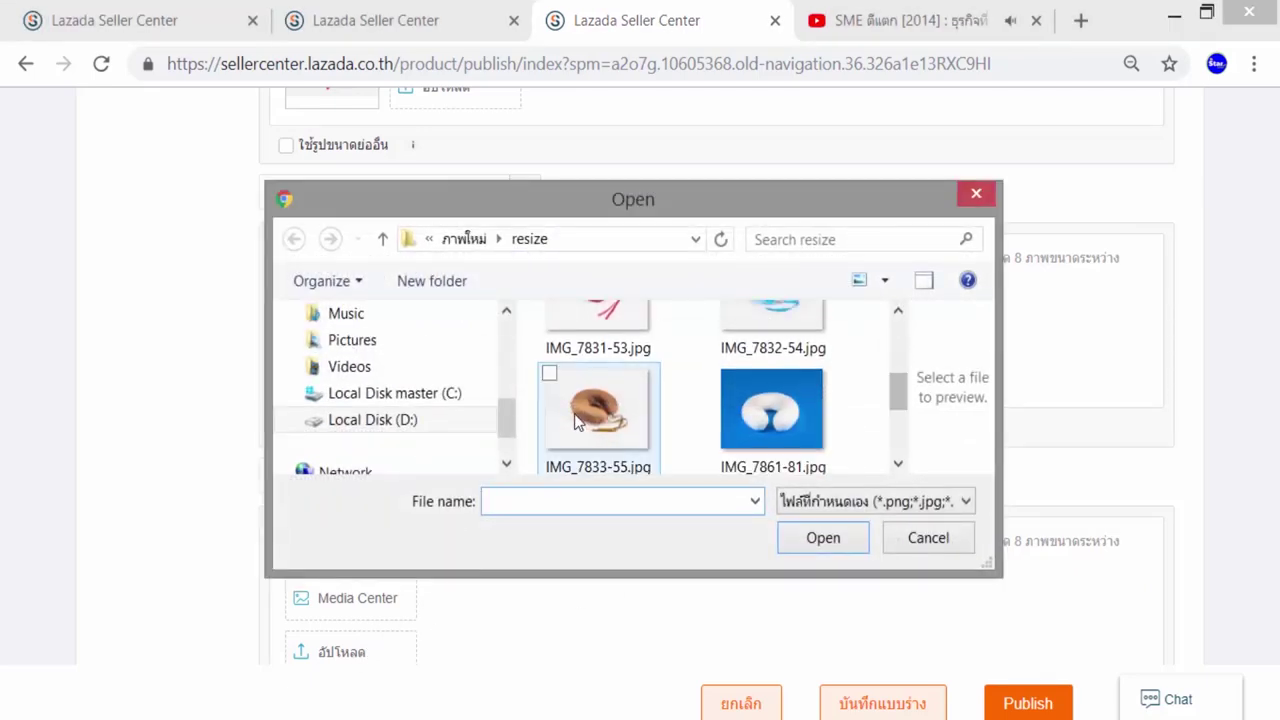
{"action": "left_click", "coordinate": [597, 405]}
{"action": "left_click", "coordinate": [831, 531]}
{"action": "scroll", "coordinate": [571, 614], "scroll_direction": "down", "scroll_amount": 1}
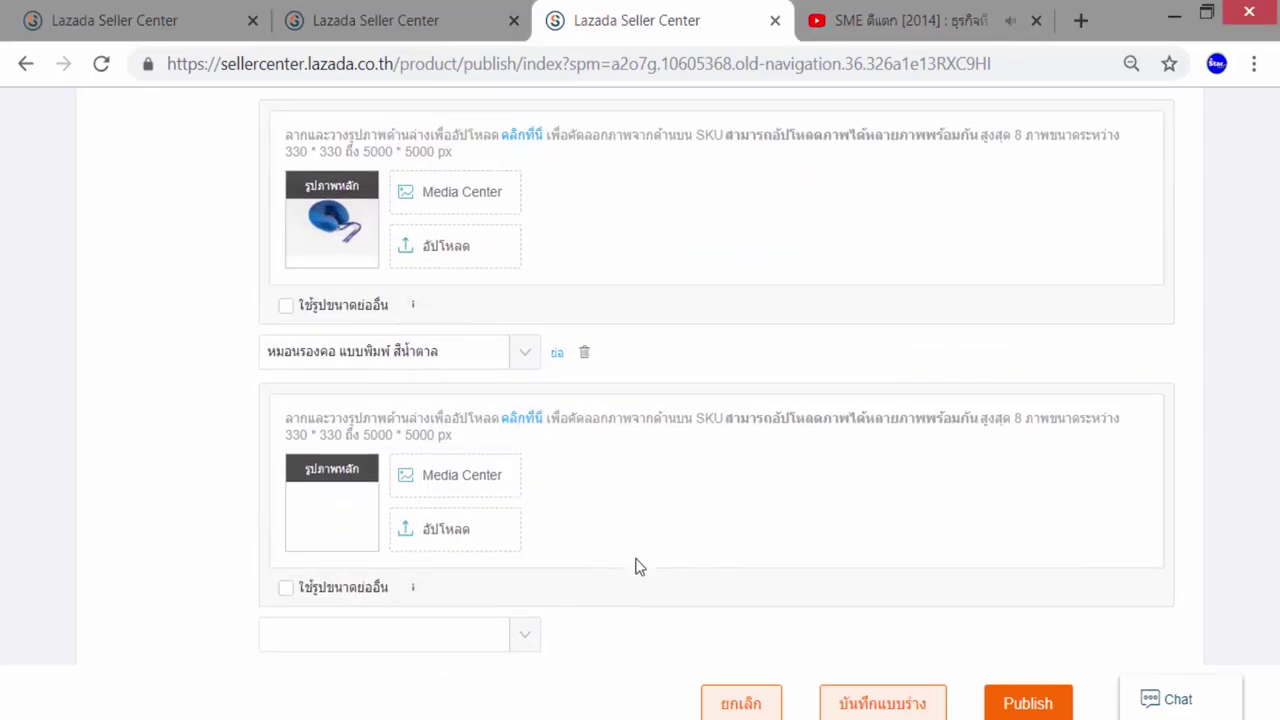
Step: Enter the seller SKUs pillow1, pilow2 and pillow3 for the red, blue and brown variants
{"action": "scroll", "coordinate": [638, 565], "scroll_direction": "down", "scroll_amount": 1}
{"action": "scroll", "coordinate": [633, 568], "scroll_direction": "down", "scroll_amount": 3}
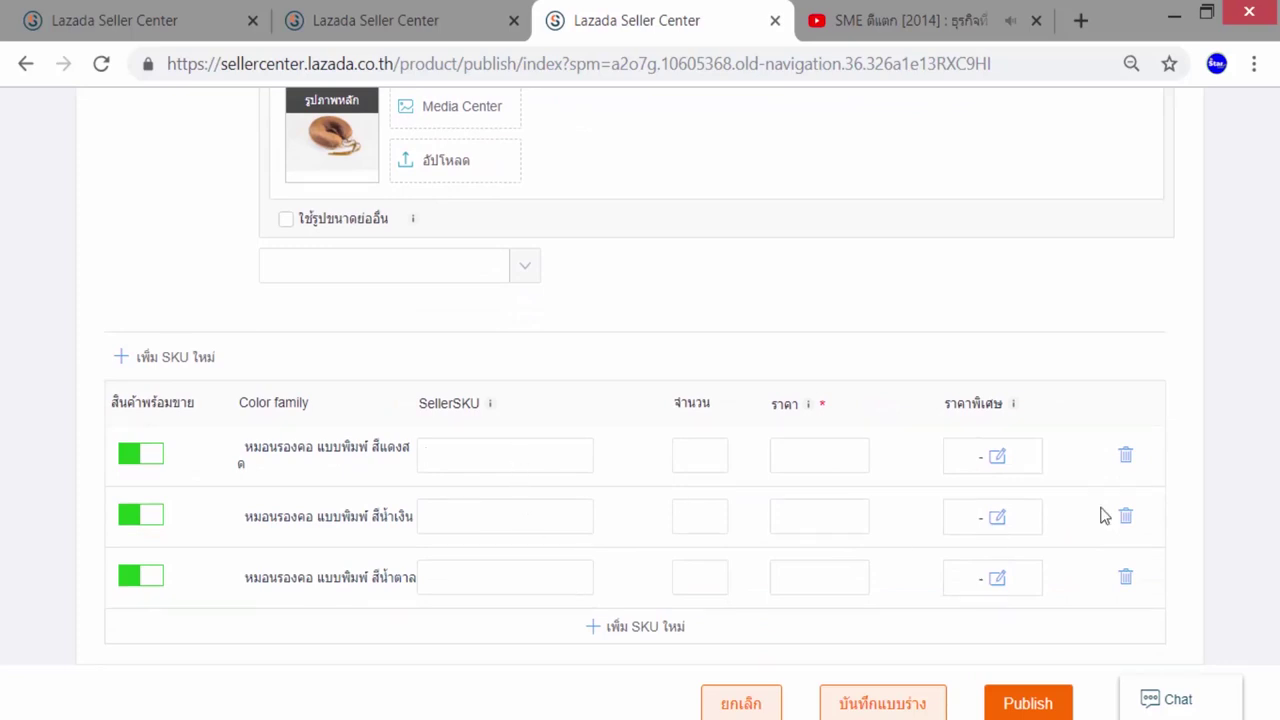
{"action": "type", "text": "pillow"}
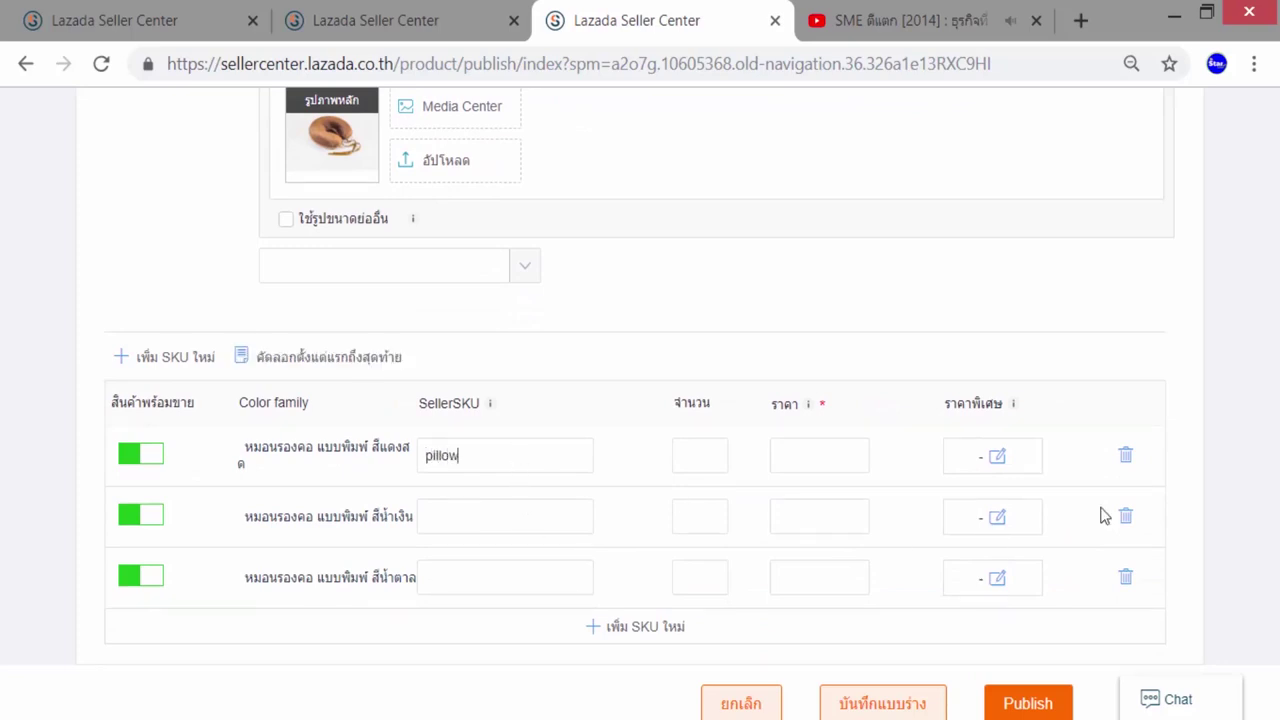
{"action": "type", "text": "1"}
{"action": "left_click", "coordinate": [586, 518]}
{"action": "type", "text": "pillow2"}
{"action": "left_click", "coordinate": [486, 586]}
{"action": "type", "text": "pillow3"}
Step: Set the stock quantity of all three colour variants to 10
{"action": "left_click", "coordinate": [703, 455]}
{"action": "type", "text": "10"}
{"action": "left_click", "coordinate": [691, 517]}
{"action": "type", "text": "10"}
{"action": "left_click", "coordinate": [691, 580]}
{"action": "type", "text": "10"}
Step: Set the price of all three colour variants to 400
{"action": "key", "text": "Tab"}
{"action": "type", "text": "400"}
{"action": "left_click", "coordinate": [786, 517]}
{"action": "type", "text": "400"}
{"action": "left_click", "coordinate": [805, 588]}
{"action": "type", "text": "400"}
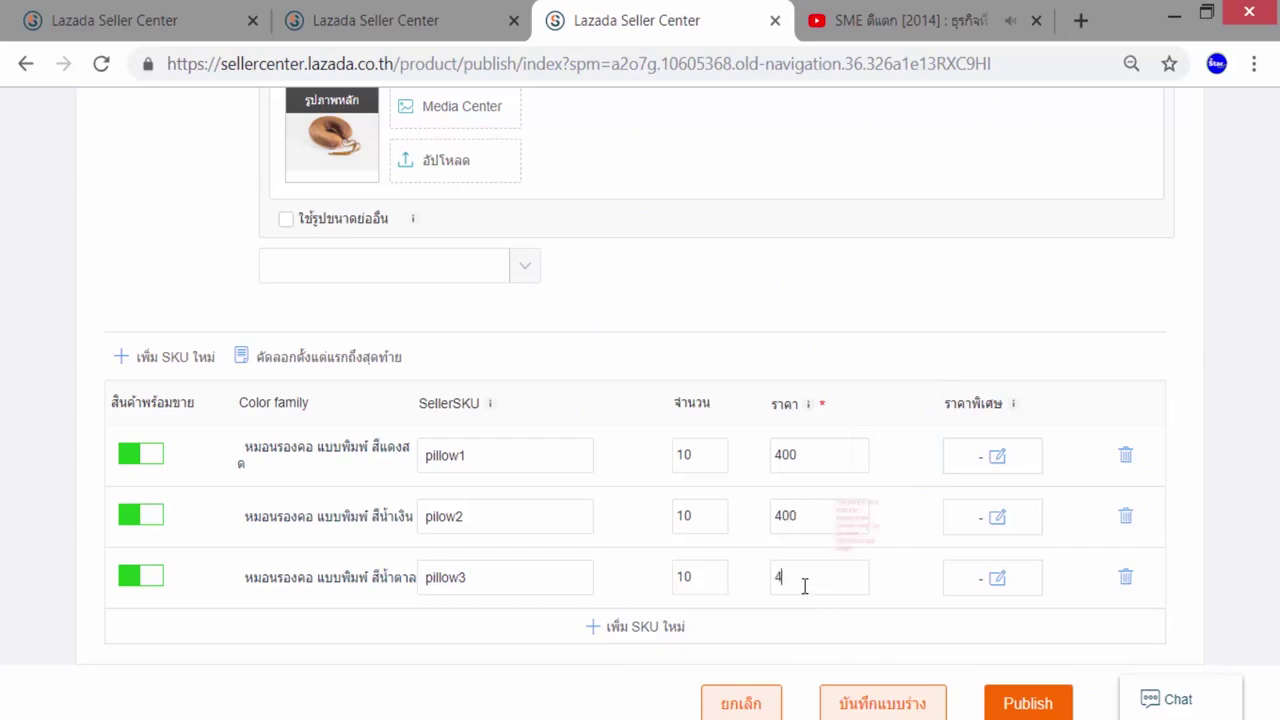
Step: Publish the neck pillow product and view the submission result
{"action": "scroll", "coordinate": [730, 620], "scroll_direction": "down", "scroll_amount": 1}
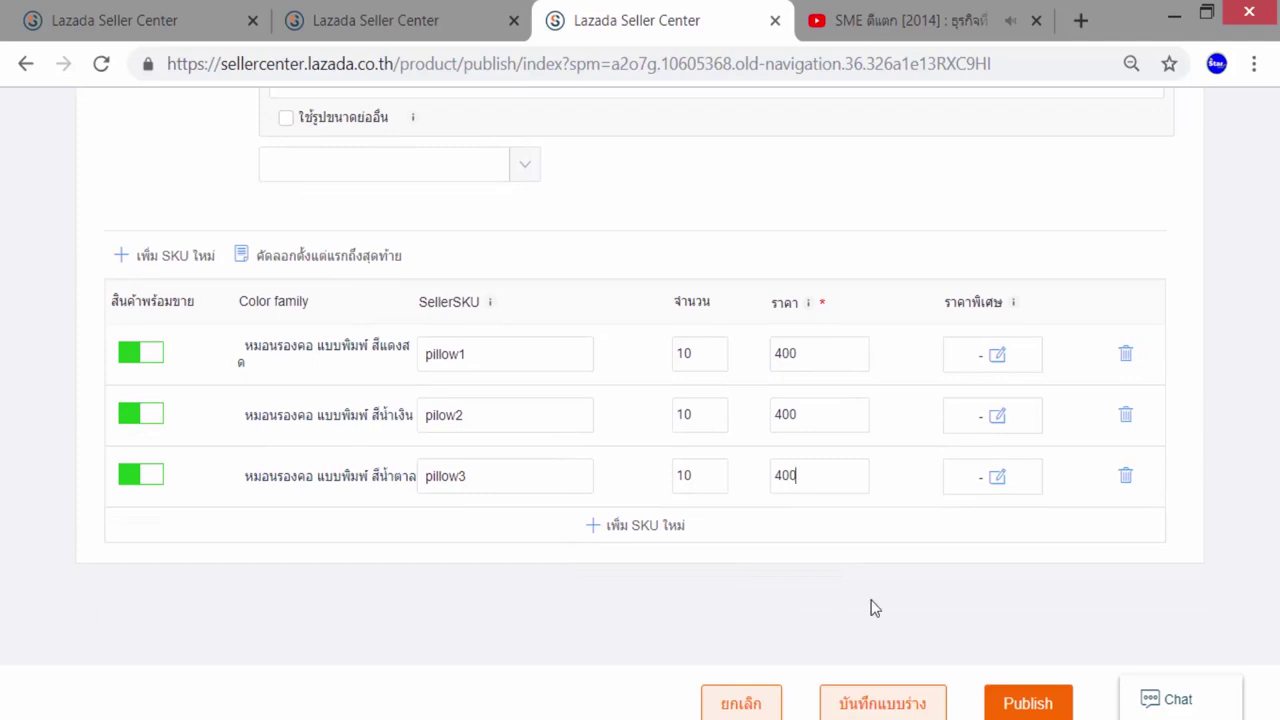
{"action": "left_click", "coordinate": [1035, 705]}
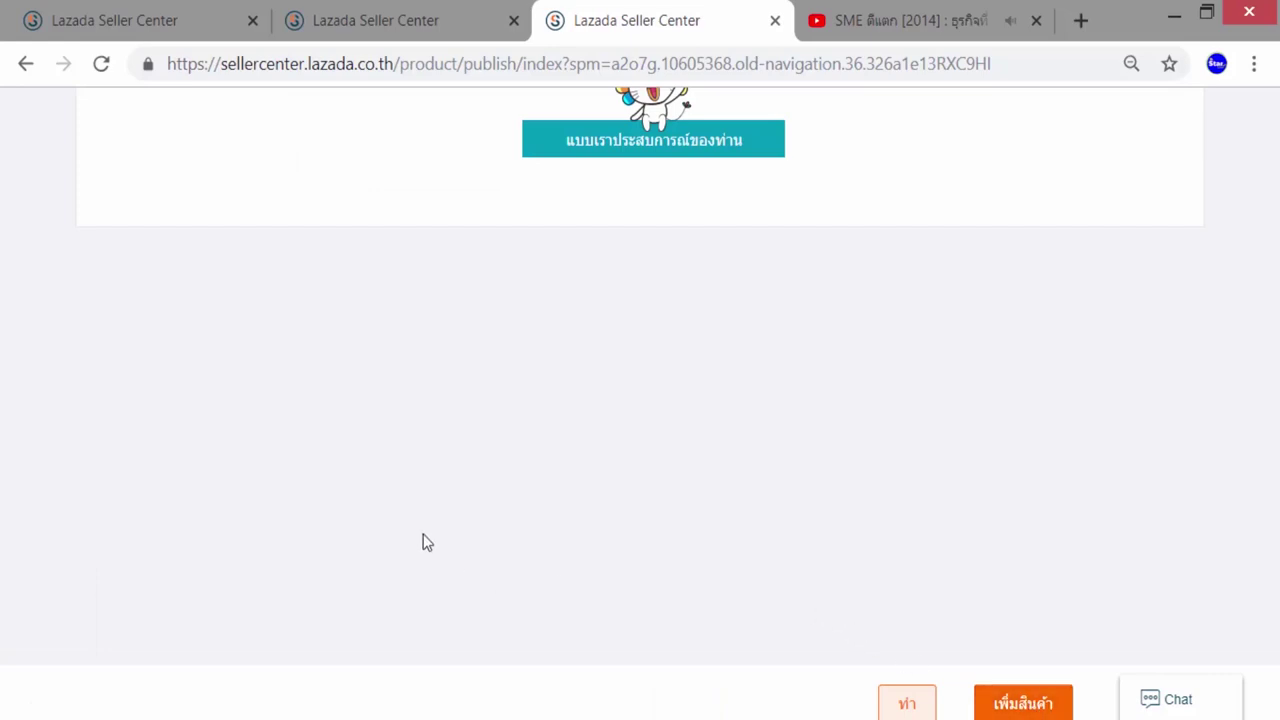
{"action": "scroll", "coordinate": [414, 492], "scroll_direction": "up", "scroll_amount": 5}
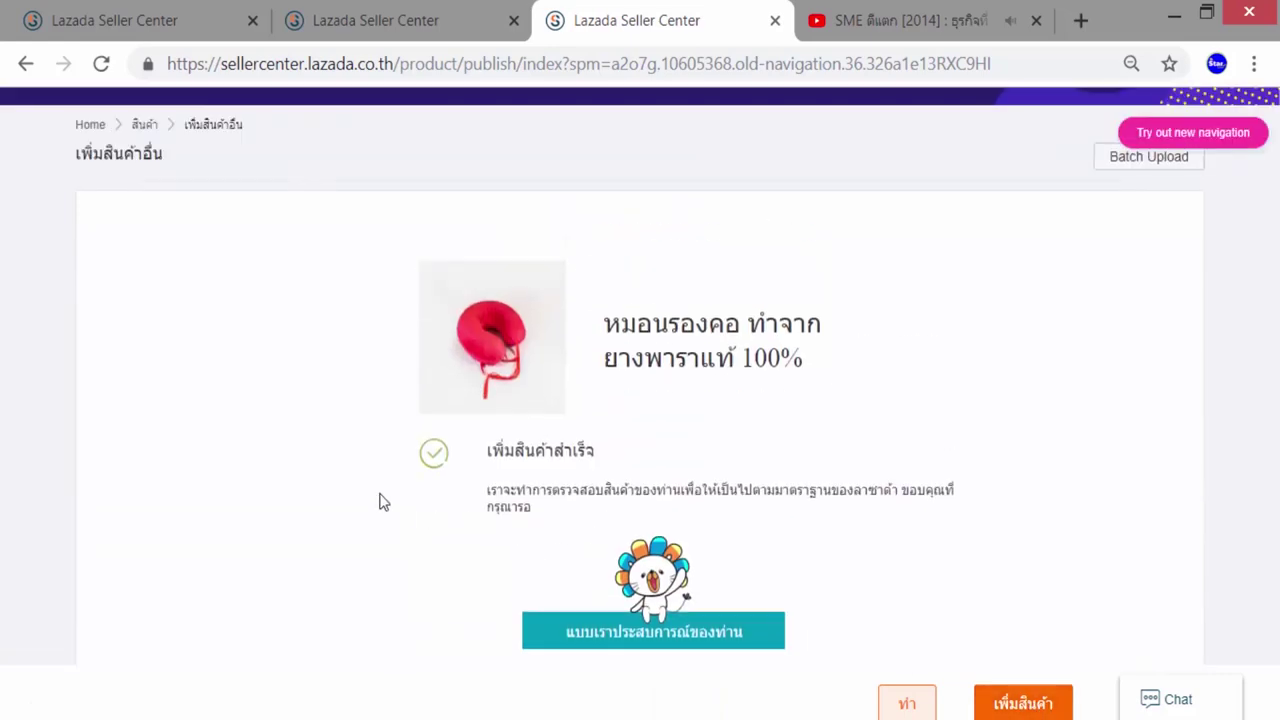
Step: Open the product overview and check the newly added neck pillow variants in the list
{"action": "left_click", "coordinate": [142, 186]}
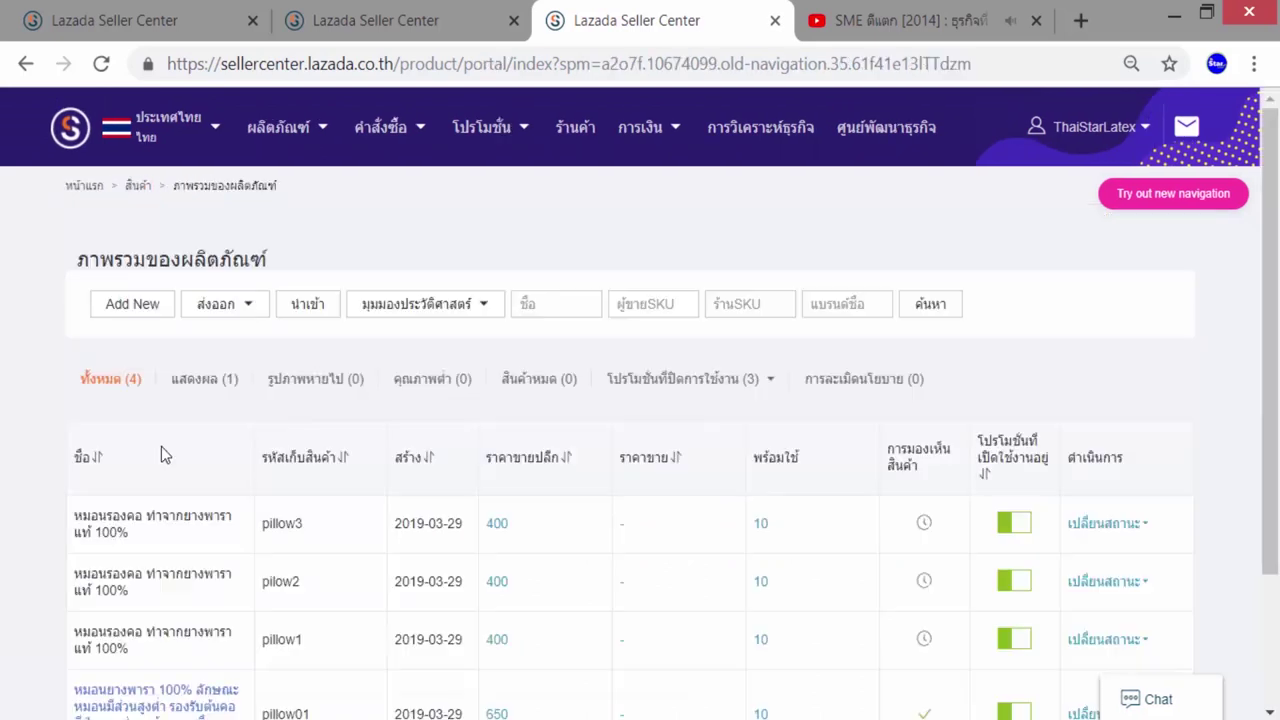
{"action": "scroll", "coordinate": [161, 455], "scroll_direction": "down", "scroll_amount": 1}
{"action": "mouse_move", "coordinate": [150, 460]}
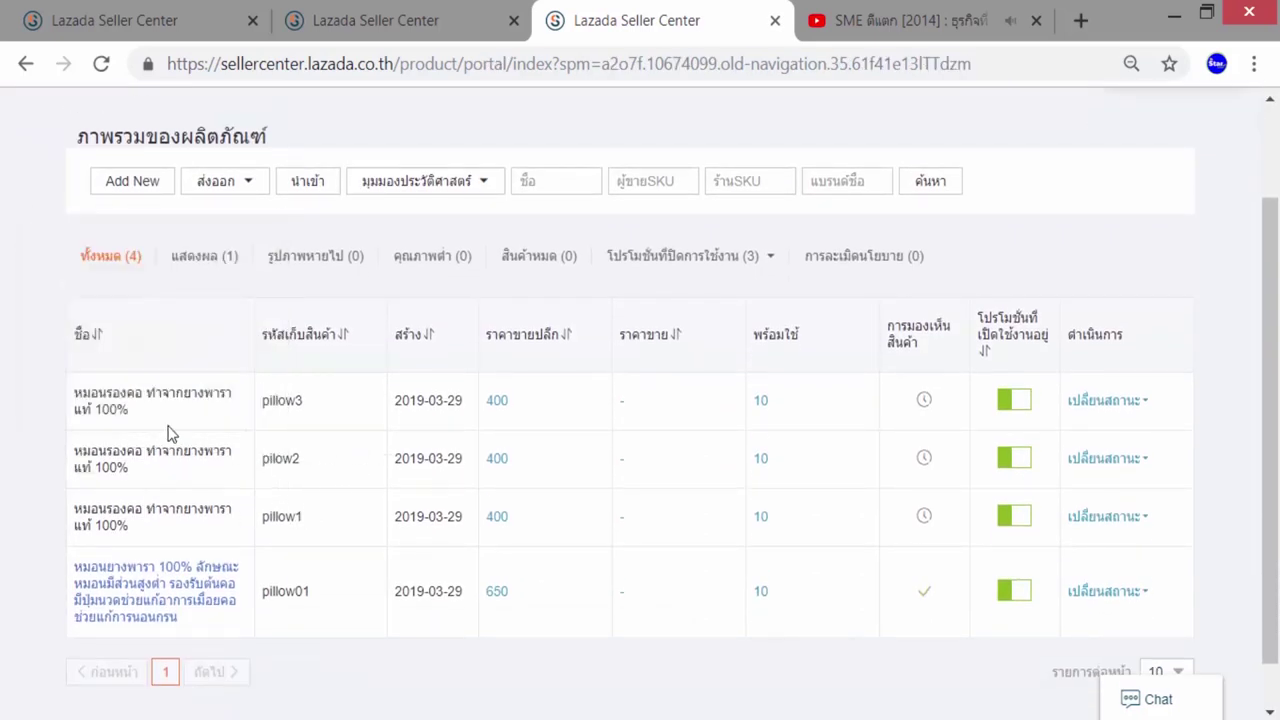
Step: Open the Lazada shop page of the pillow01 latex pillow and look through its product description
{"action": "mouse_move", "coordinate": [152, 614]}
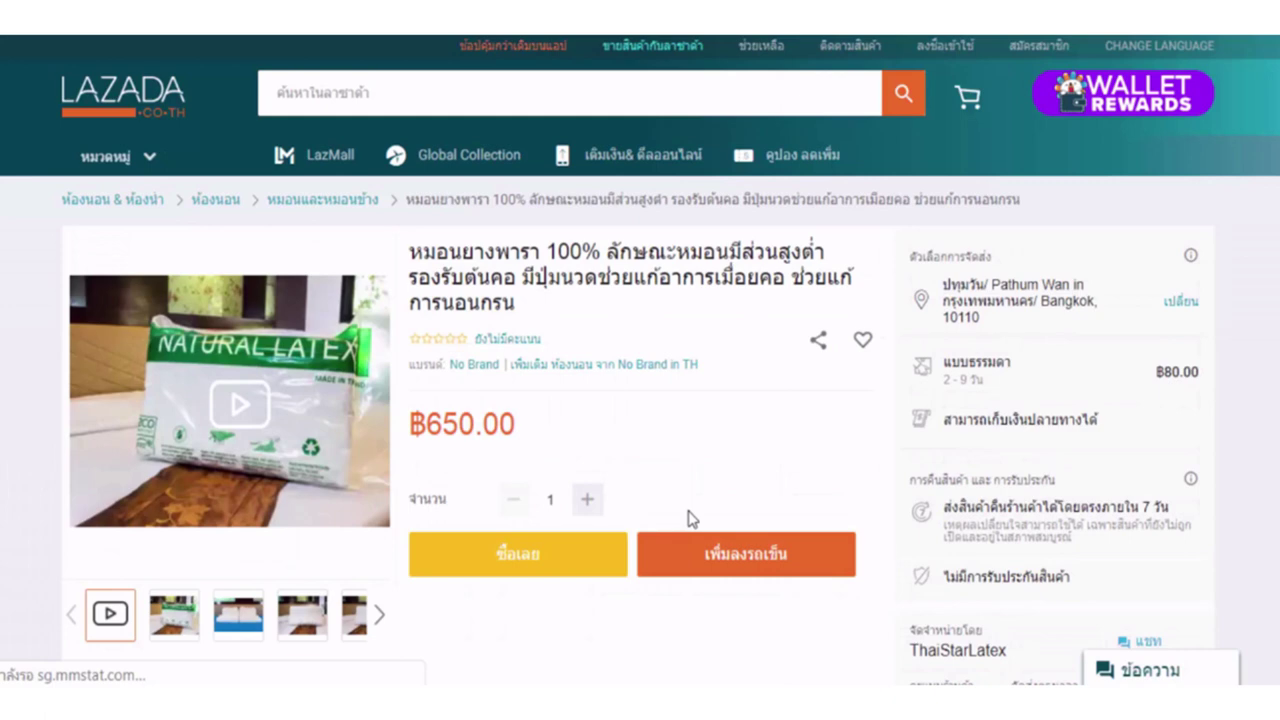
{"action": "scroll", "coordinate": [688, 518], "scroll_direction": "down", "scroll_amount": 10}
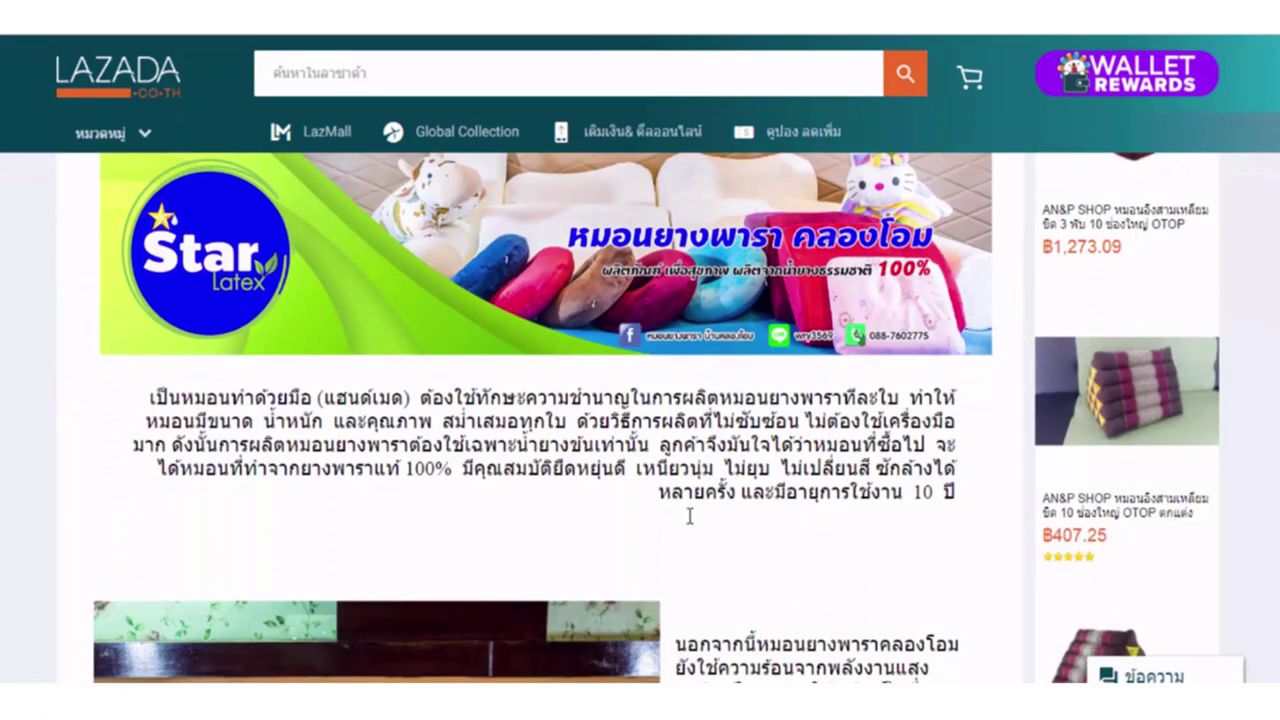